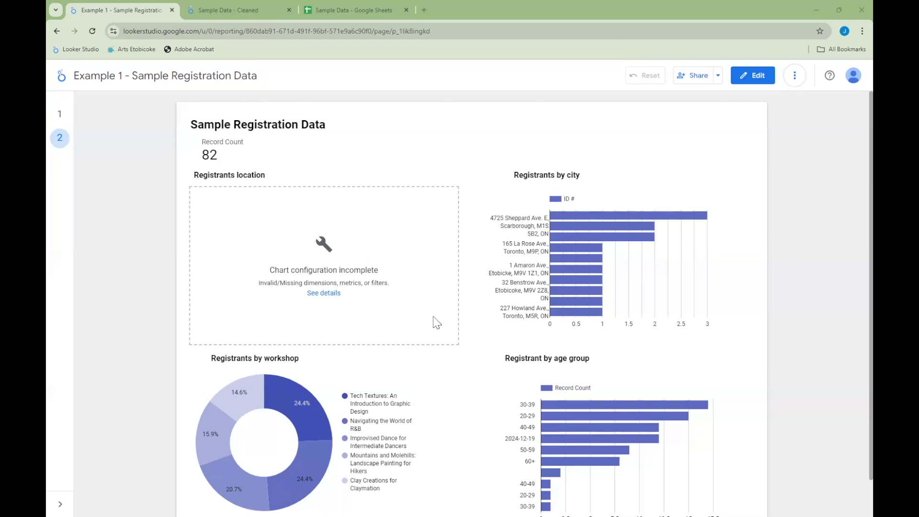
Examine the record count and the location, city, workshop and age group charts in the uncleaned Sample Registration Data report
{"action": "scroll", "coordinate": [436, 322], "scroll_direction": "down", "scroll_amount": 1}
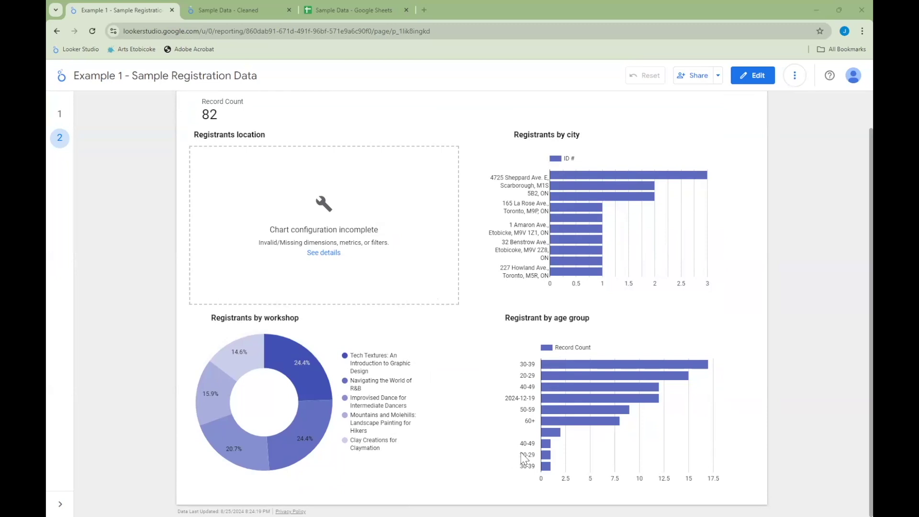
{"action": "mouse_move", "coordinate": [554, 436]}
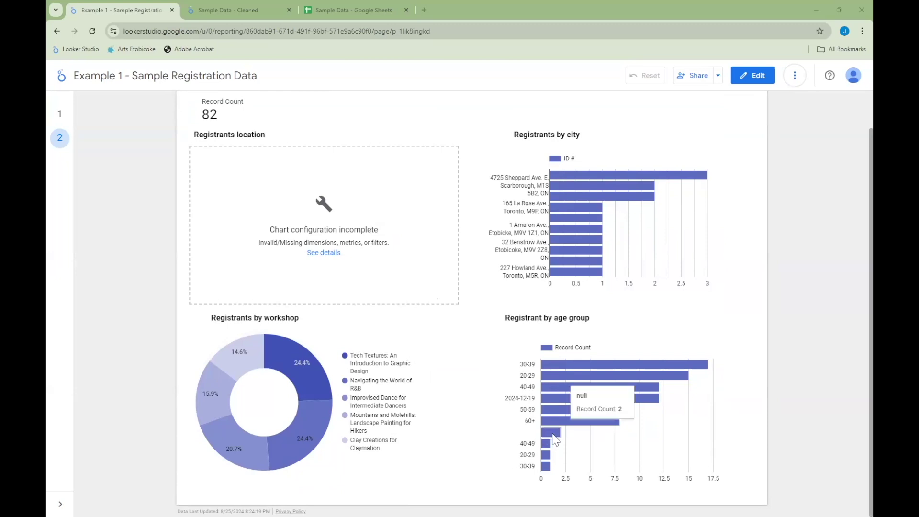
{"action": "scroll", "coordinate": [554, 436], "scroll_direction": "up", "scroll_amount": 2}
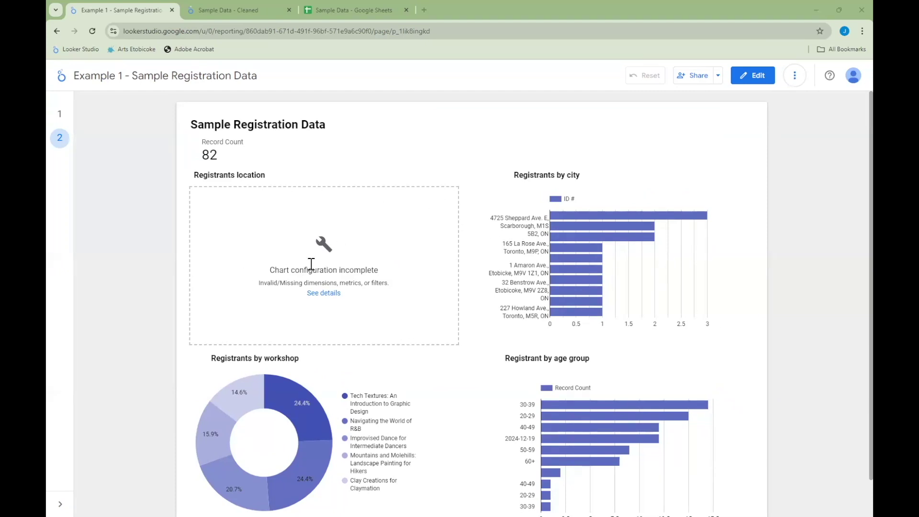
{"action": "mouse_move", "coordinate": [624, 239]}
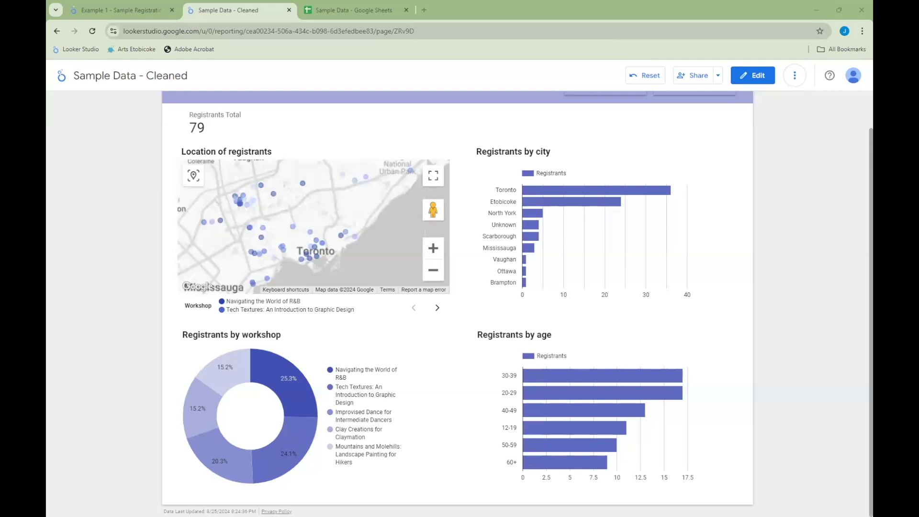
Examine the Sample Data - Cleaned report, exploring its registrant location map around Toronto and its city, workshop and age charts
{"action": "scroll", "coordinate": [767, 381], "scroll_direction": "up", "scroll_amount": 1}
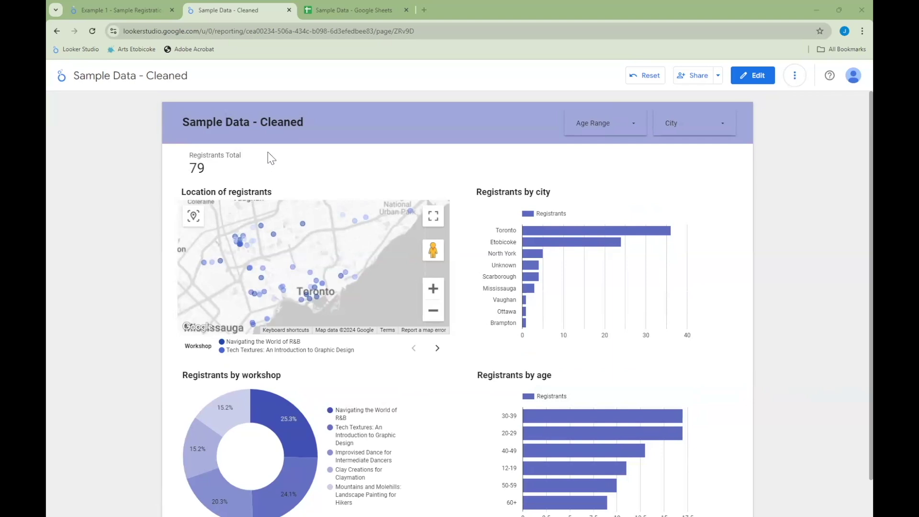
{"action": "left_click", "coordinate": [433, 288]}
{"action": "left_click_drag", "start_coordinate": [392, 295], "coordinate": [374, 266]}
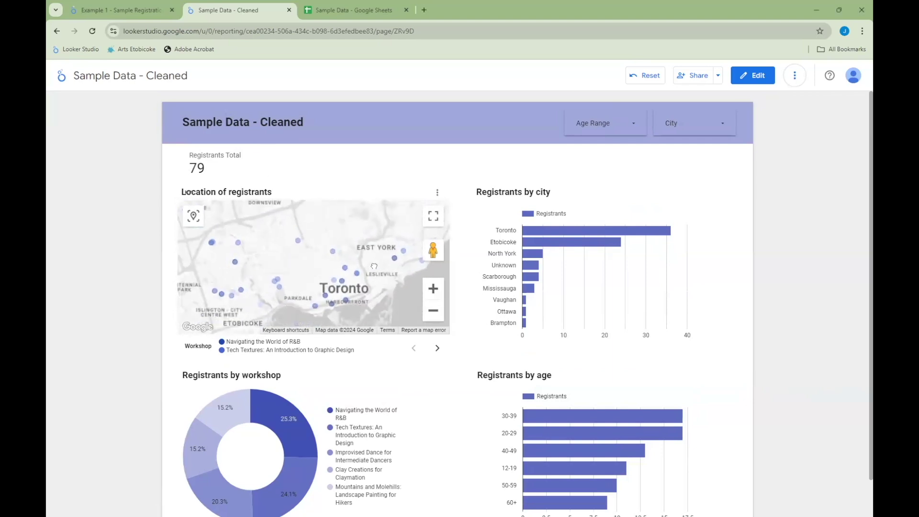
{"action": "scroll", "coordinate": [374, 266], "scroll_direction": "down", "scroll_amount": 2}
{"action": "left_click_drag", "start_coordinate": [335, 294], "coordinate": [352, 300]}
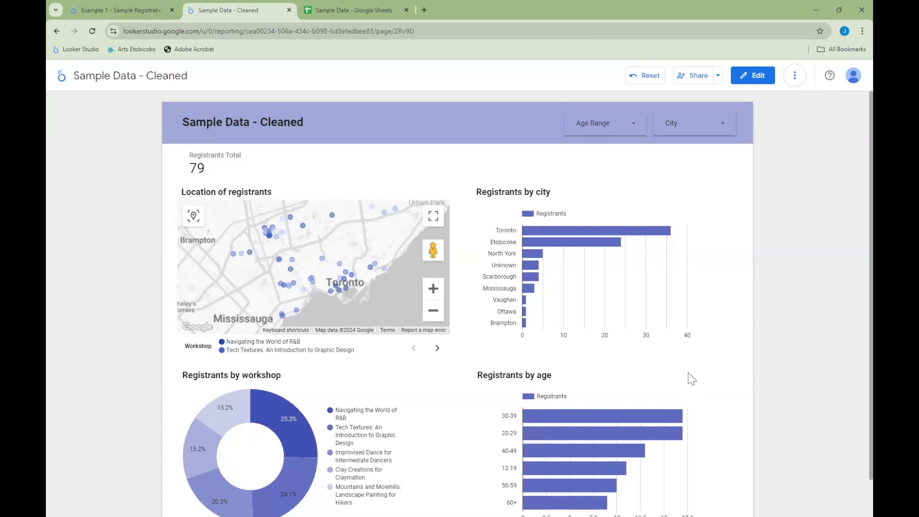
{"action": "scroll", "coordinate": [692, 379], "scroll_direction": "down", "scroll_amount": 1}
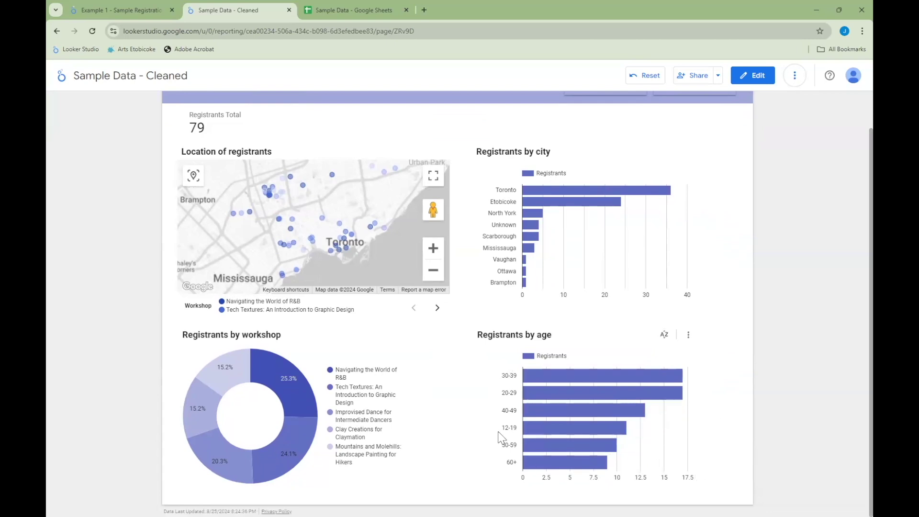
{"action": "mouse_move", "coordinate": [622, 436]}
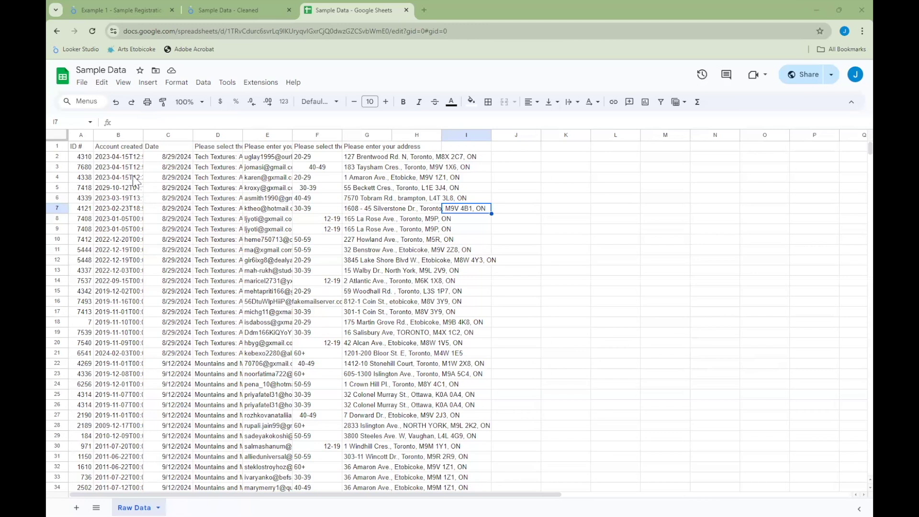
Switch to the Sample Data spreadsheet in Google Sheets and review the Raw Data column headers from ID # through address
{"action": "left_click", "coordinate": [80, 134]}
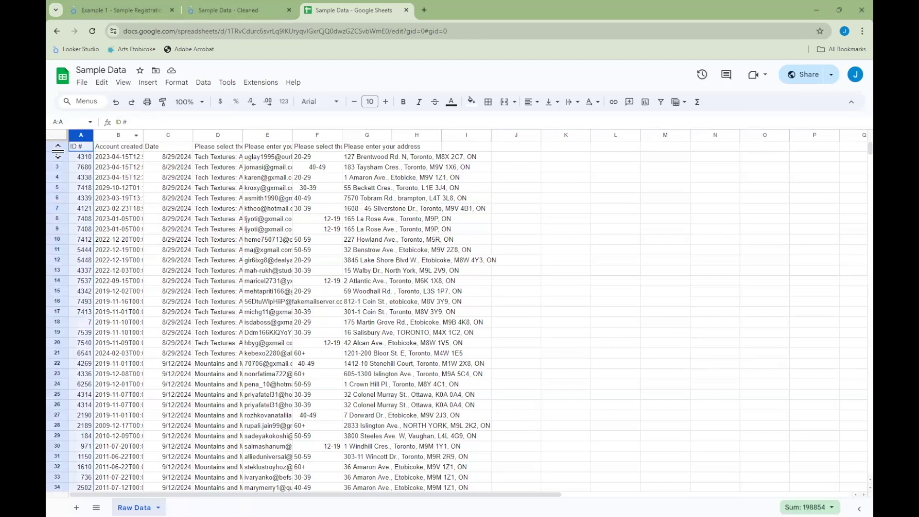
{"action": "left_click", "coordinate": [85, 148]}
{"action": "left_click", "coordinate": [56, 147]}
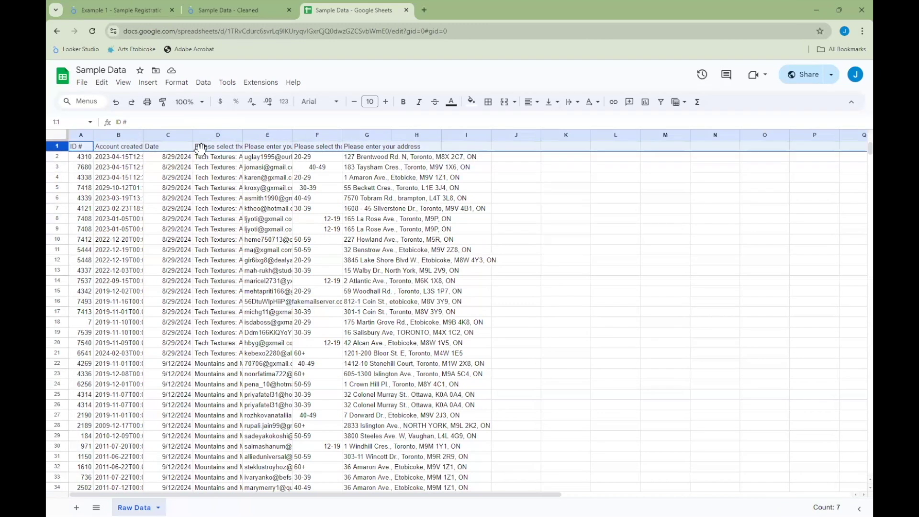
{"action": "left_click", "coordinate": [89, 149]}
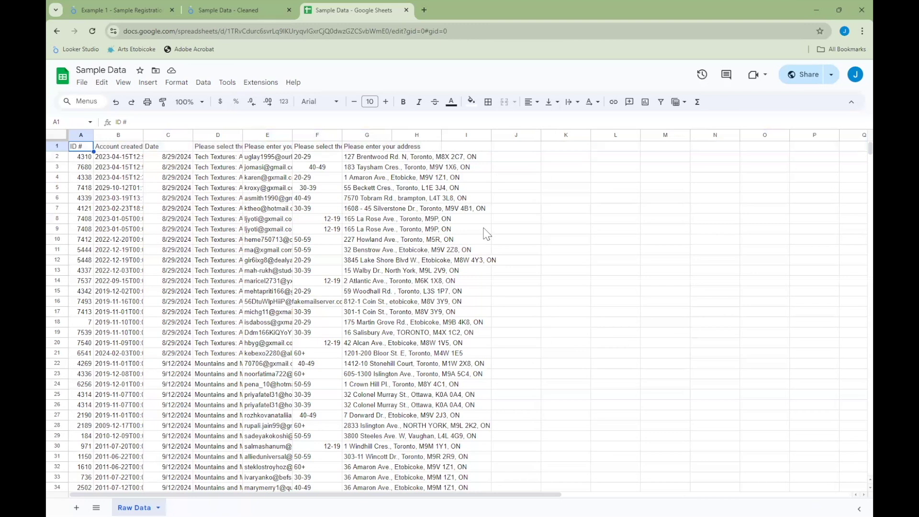
{"action": "key", "text": "Right"}
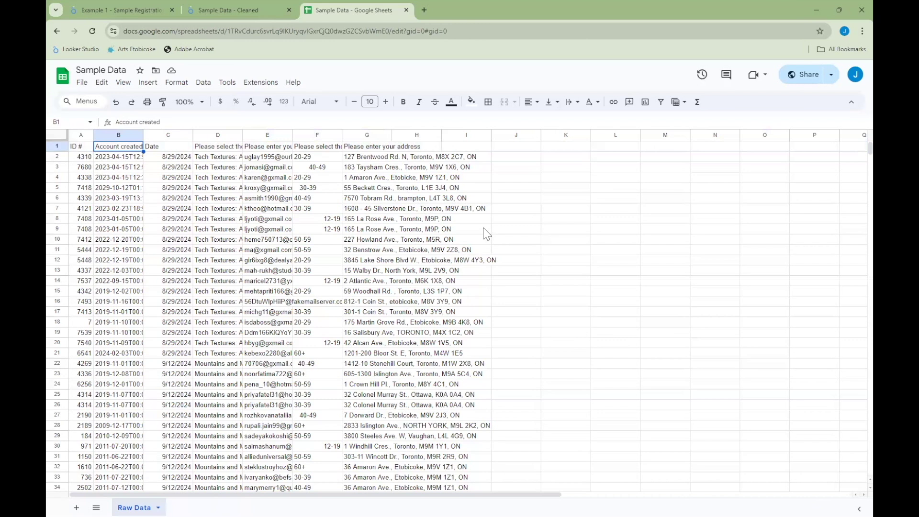
{"action": "key", "text": "Right"}
{"action": "key", "text": "Right"}
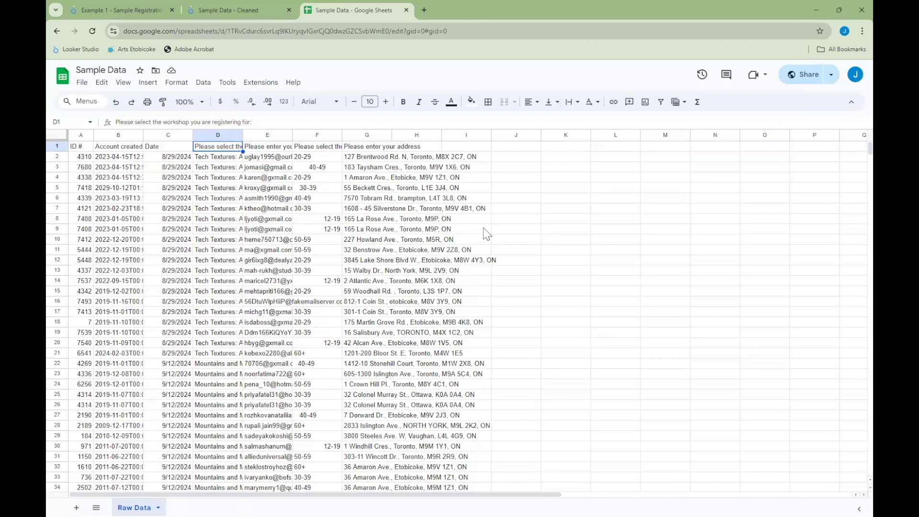
{"action": "key", "text": "Right"}
{"action": "key", "text": "Right"}
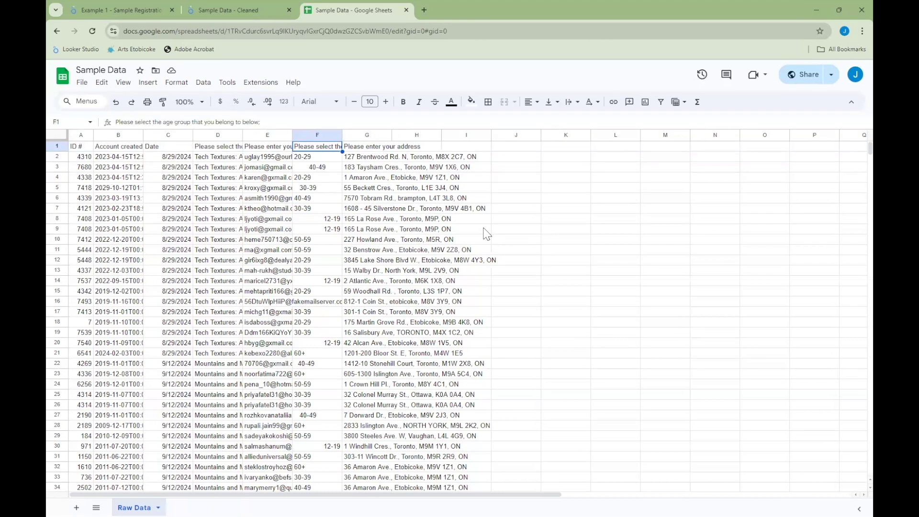
{"action": "key", "text": "Right"}
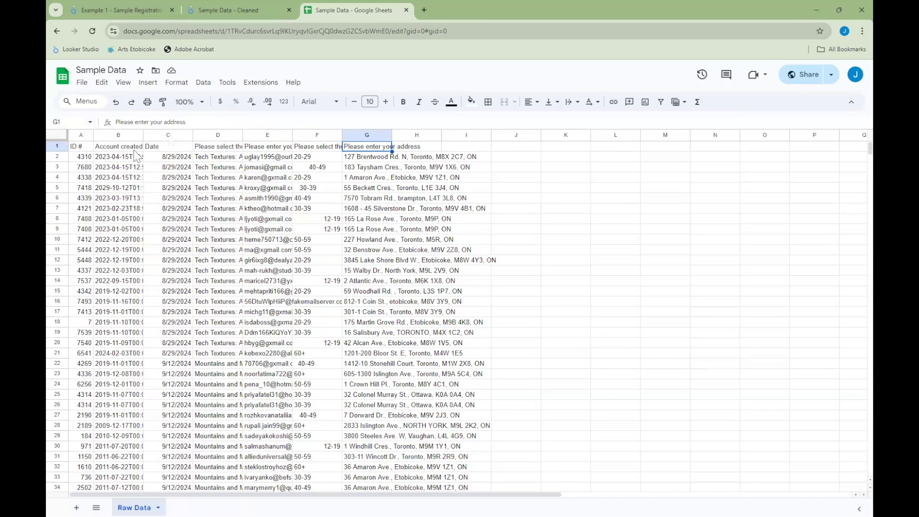
{"action": "left_click", "coordinate": [162, 135]}
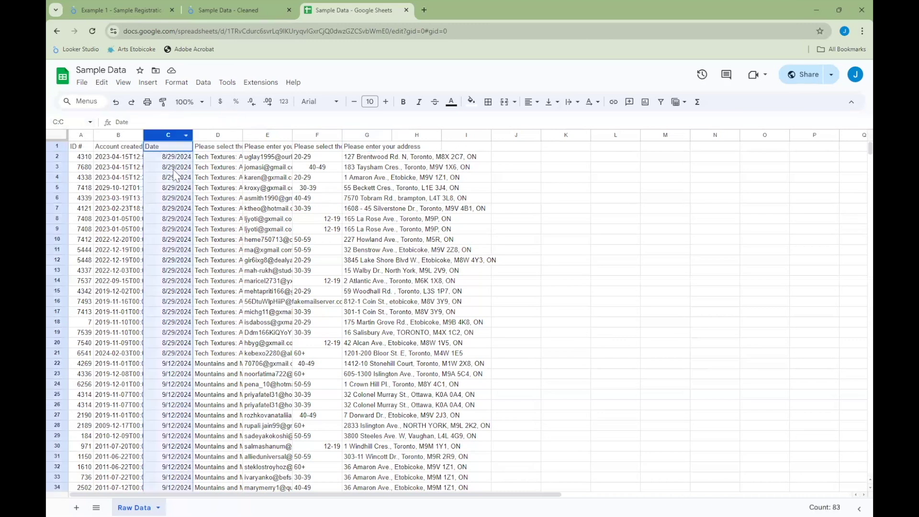
{"action": "left_click", "coordinate": [255, 136]}
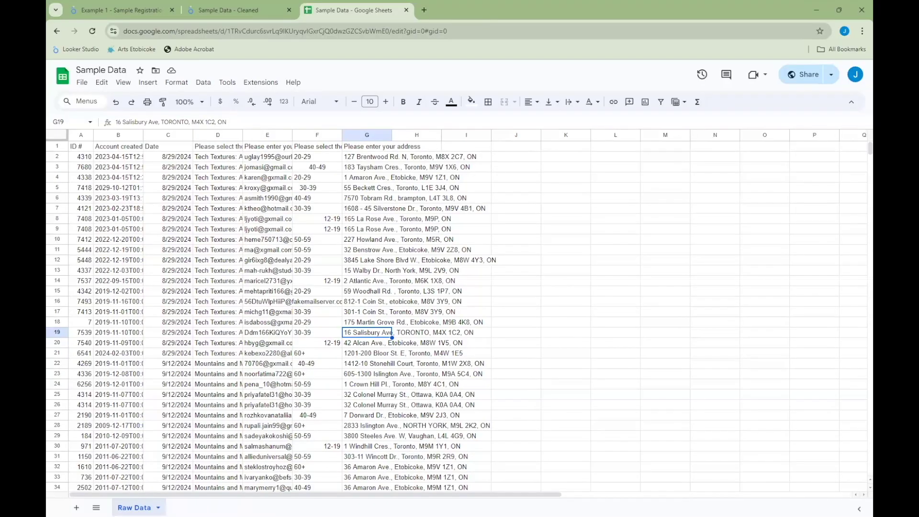
Duplicate the Raw Data sheet to create a working copy for cleaning
{"action": "left_click", "coordinate": [158, 507]}
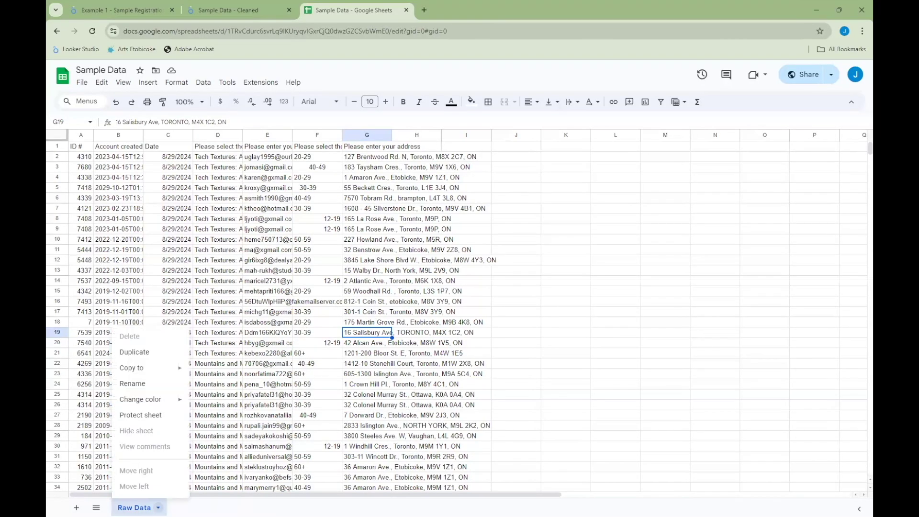
{"action": "left_click", "coordinate": [143, 353]}
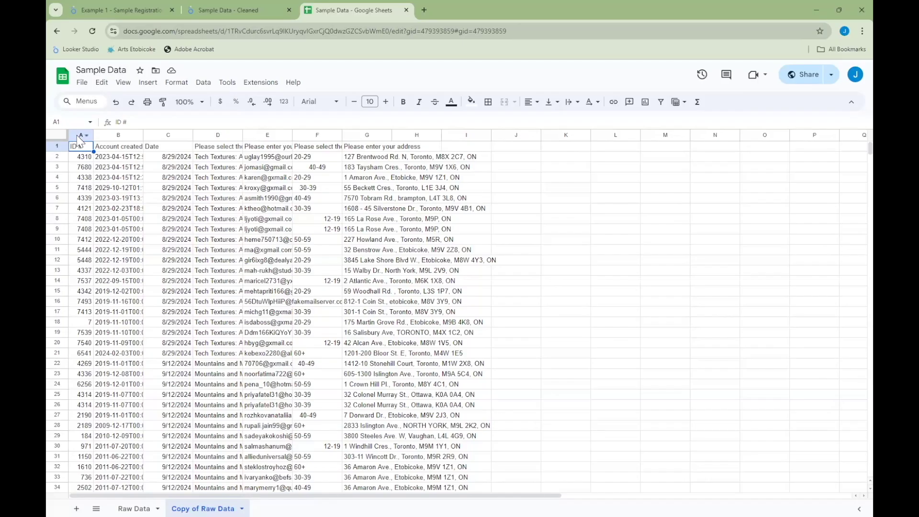
Highlight duplicate values in the ID # column with a conditional formatting rule using the custom formula =COUNTIF(A:A,A1)>1
{"action": "left_click", "coordinate": [77, 135]}
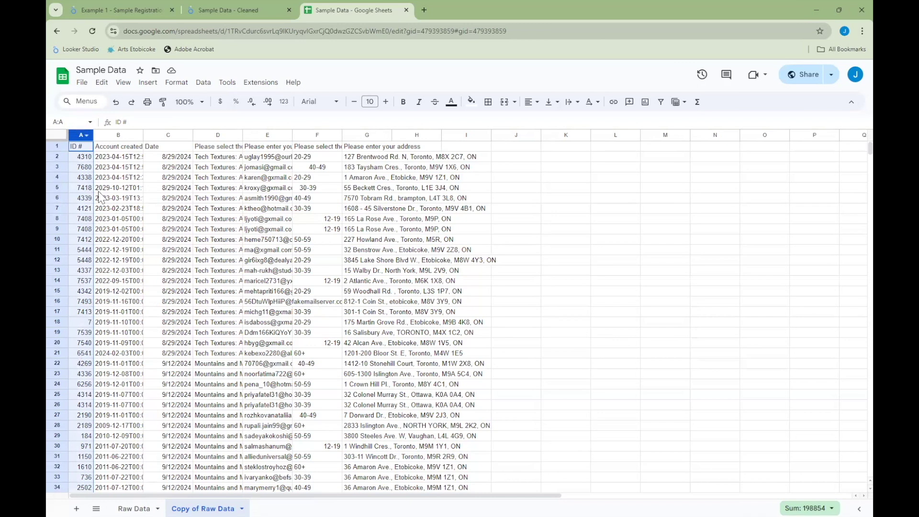
{"action": "left_click", "coordinate": [177, 83]}
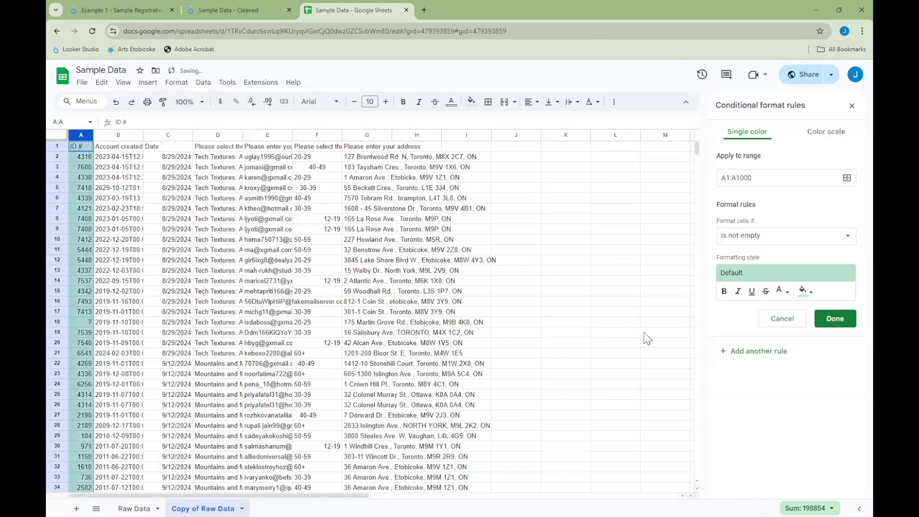
{"action": "left_click", "coordinate": [756, 238]}
{"action": "scroll", "coordinate": [762, 263], "scroll_direction": "down", "scroll_amount": 1}
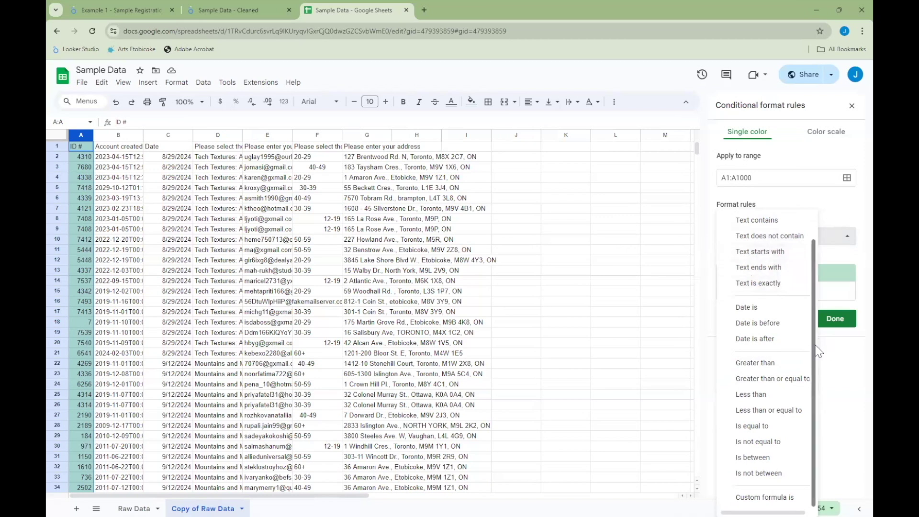
{"action": "left_click", "coordinate": [771, 497]}
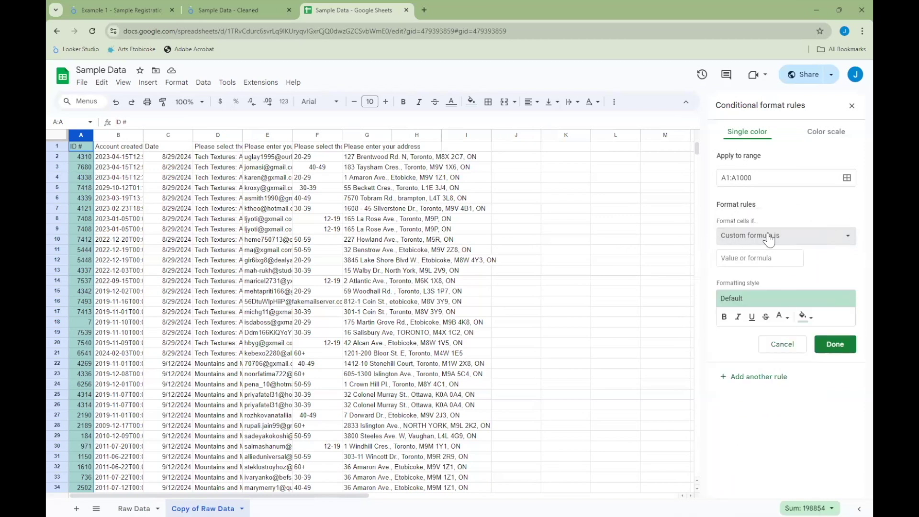
{"action": "left_click", "coordinate": [758, 258]}
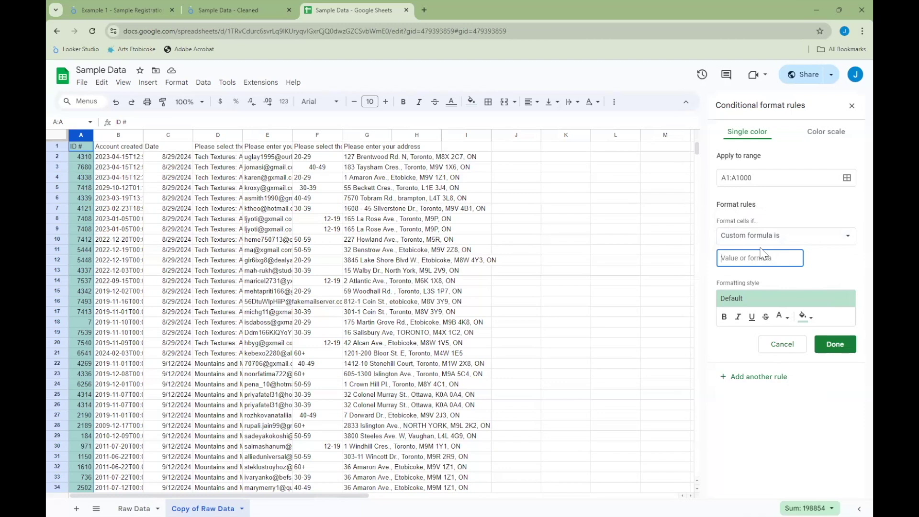
{"action": "type", "text": "=COUNT"}
{"action": "type", "text": "IF("}
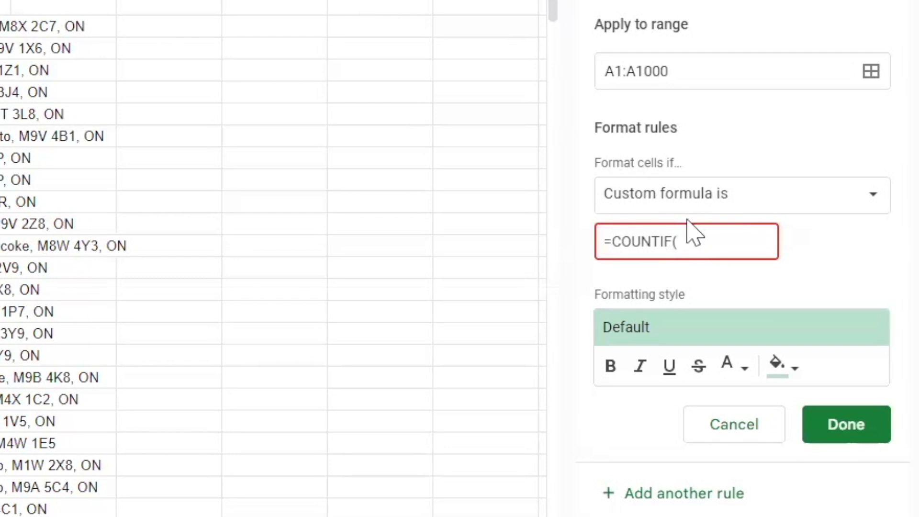
{"action": "type", "text": "A:A,A1)"}
{"action": "type", "text": ">1"}
{"action": "left_click", "coordinate": [858, 435]}
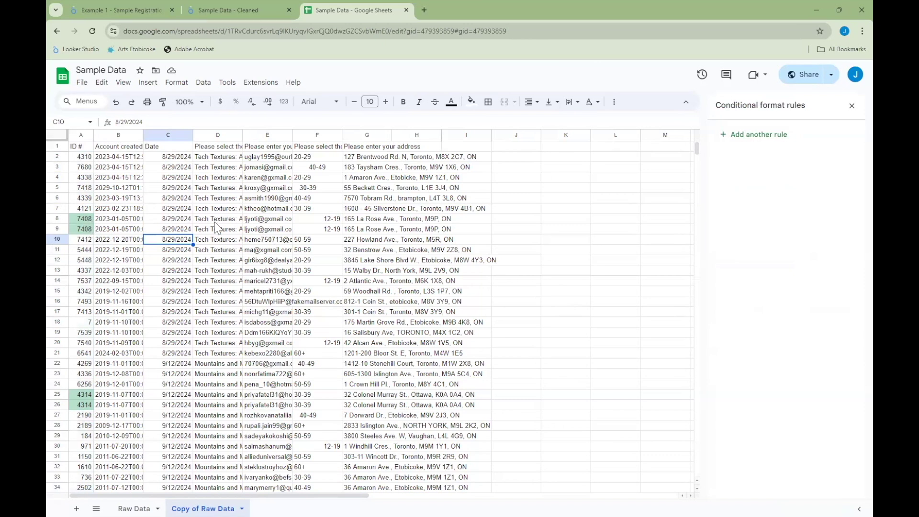
Compare the account date, workshop, email and age group of the highlighted duplicate registrations in rows 8 and 9
{"action": "left_click", "coordinate": [138, 228]}
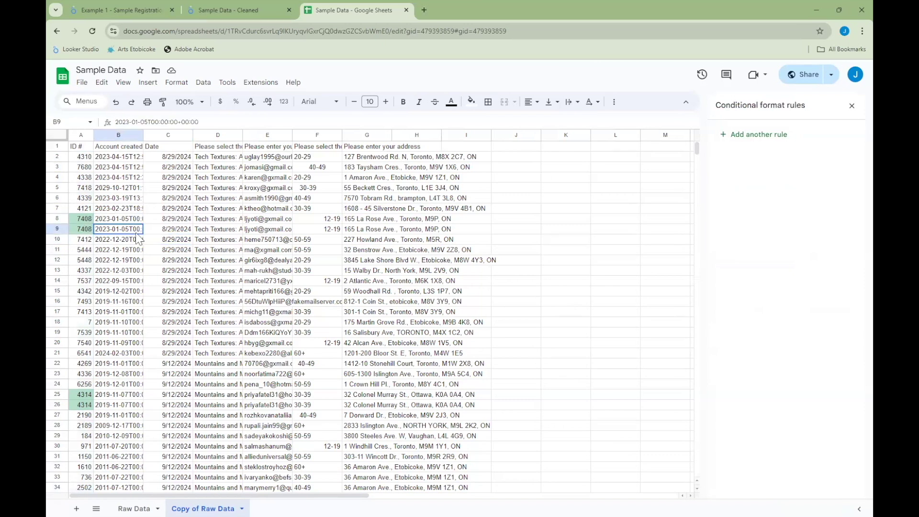
{"action": "left_click", "coordinate": [220, 225]}
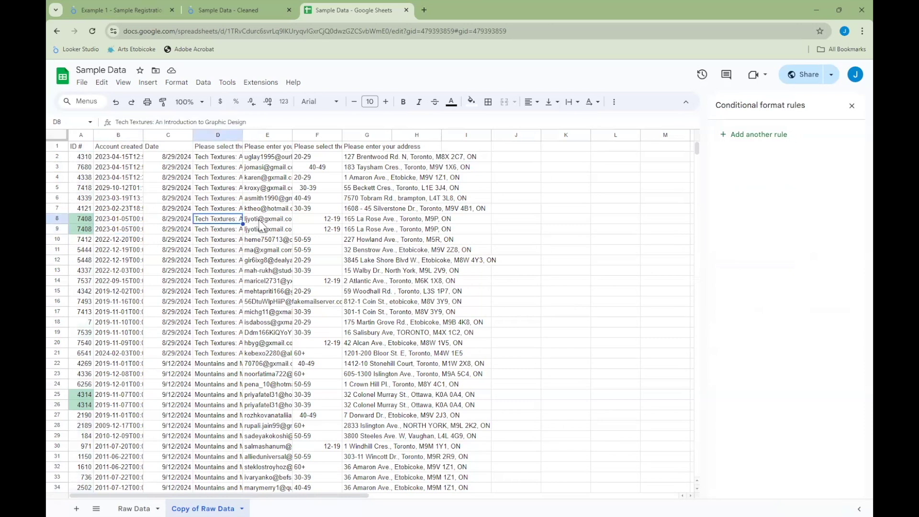
{"action": "key", "text": "Right"}
{"action": "left_click", "coordinate": [220, 238]}
{"action": "left_click", "coordinate": [320, 219]}
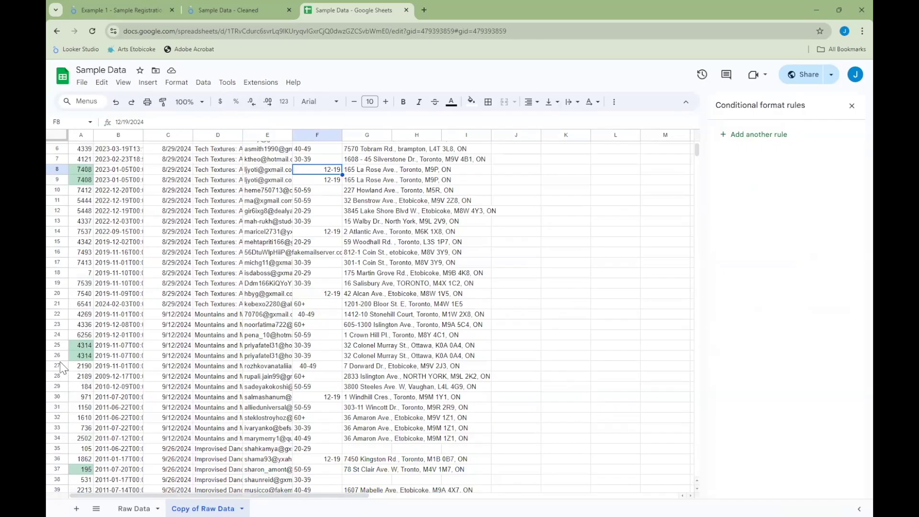
Compare the workshop, email, age group and address of the highlighted duplicates in rows 25 and 26, and look for further highlighted rows
{"action": "left_click_drag", "start_coordinate": [55, 344], "coordinate": [56, 355]}
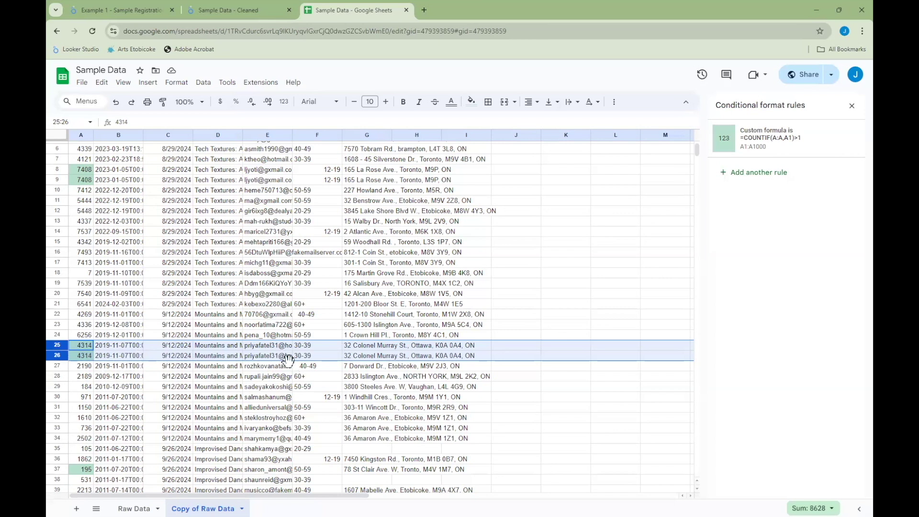
{"action": "left_click", "coordinate": [268, 347]}
{"action": "left_click", "coordinate": [319, 347]}
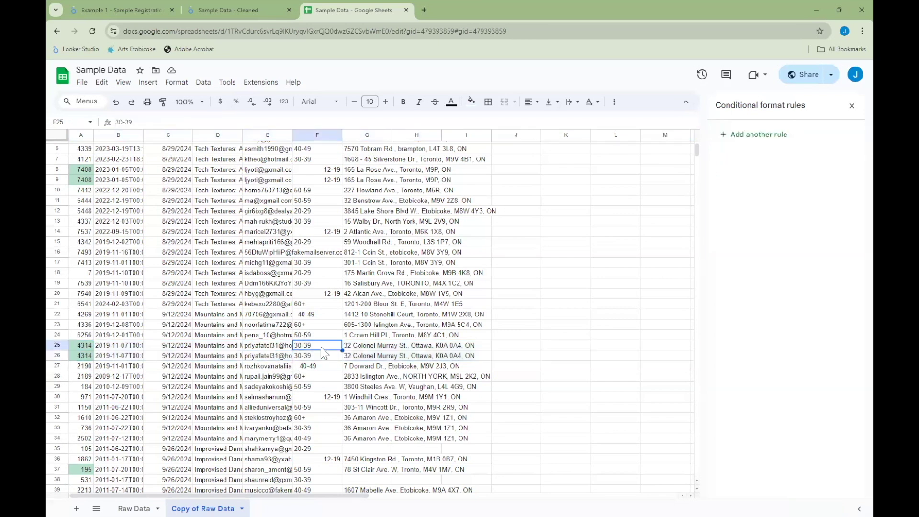
{"action": "key", "text": "Right"}
{"action": "key", "text": "Down"}
{"action": "key", "text": "Left"}
{"action": "key", "text": "Left"}
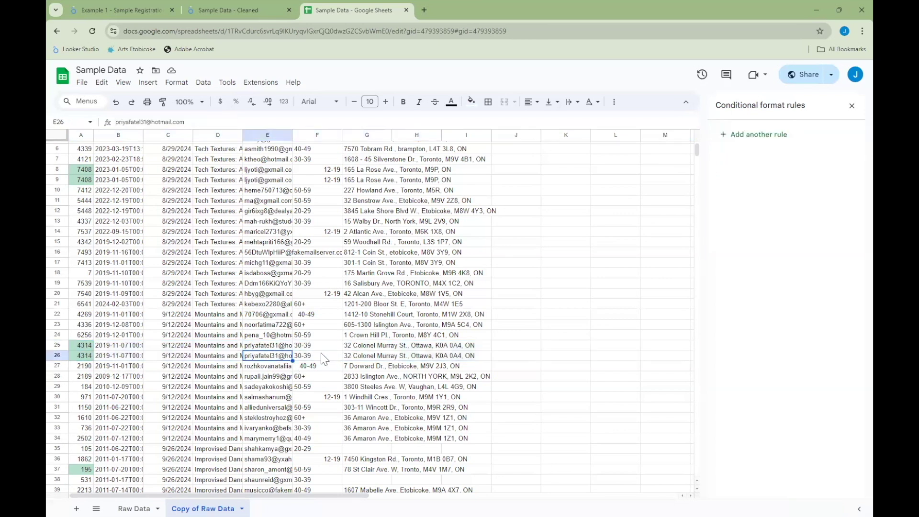
{"action": "key", "text": "Left"}
{"action": "key", "text": "Up"}
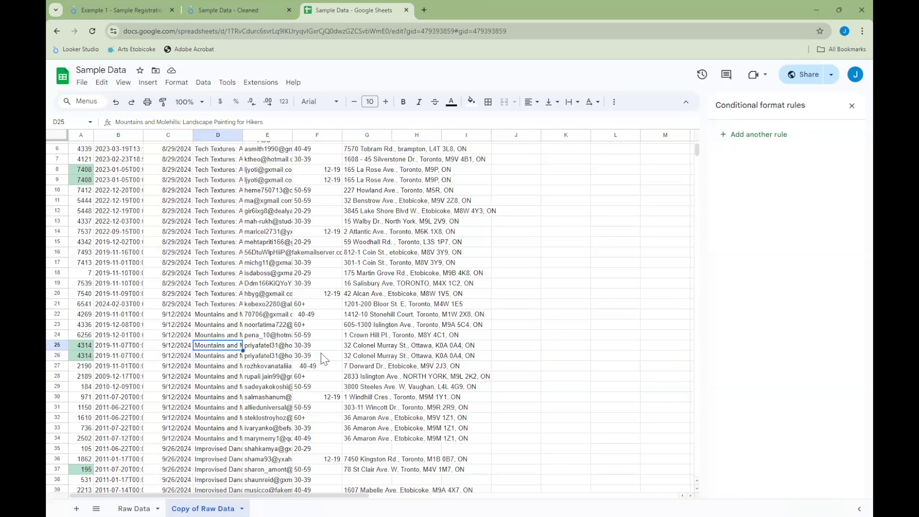
{"action": "scroll", "coordinate": [153, 316], "scroll_direction": "down", "scroll_amount": 5}
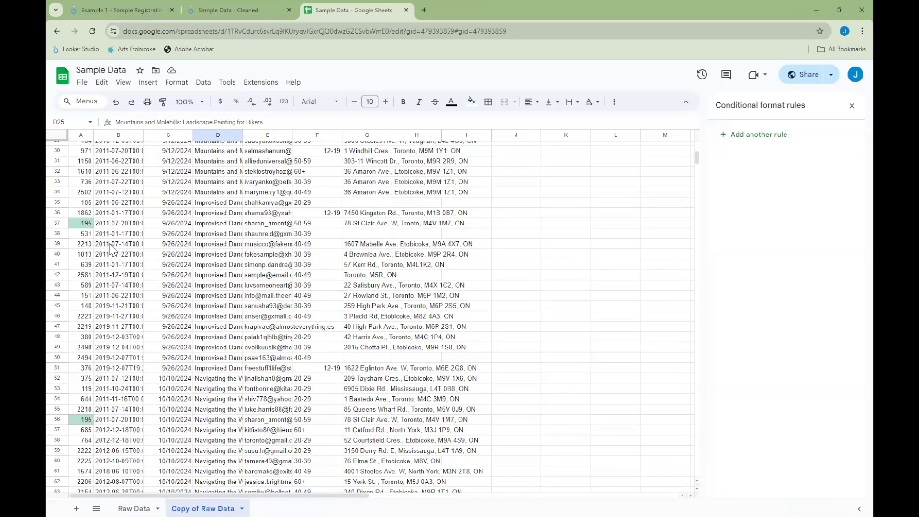
Compare the date and workshop of the highlighted duplicate registrations in rows 37 and 56
{"action": "left_click", "coordinate": [77, 225]}
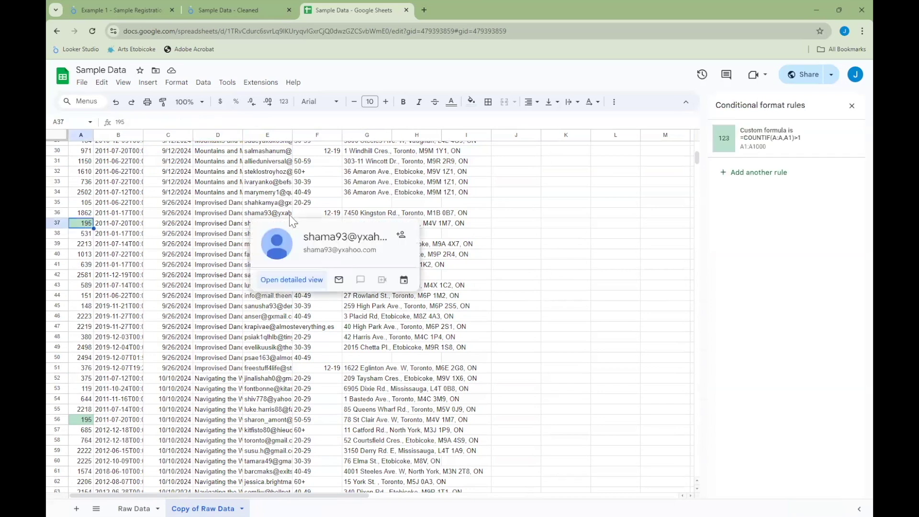
{"action": "key", "text": "Right"}
{"action": "key", "text": "Right"}
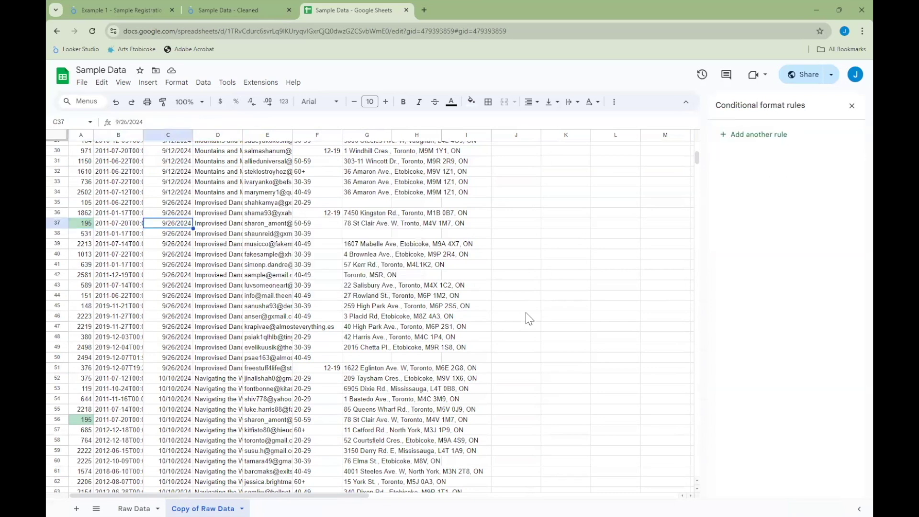
{"action": "key", "text": "Right"}
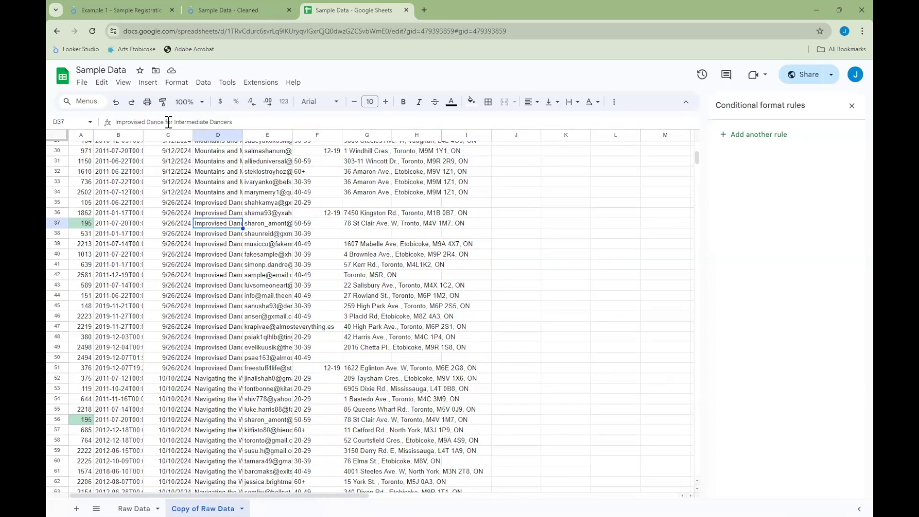
{"action": "left_click", "coordinate": [84, 420]}
{"action": "key", "text": "Right"}
{"action": "key", "text": "Right"}
{"action": "key", "text": "Right"}
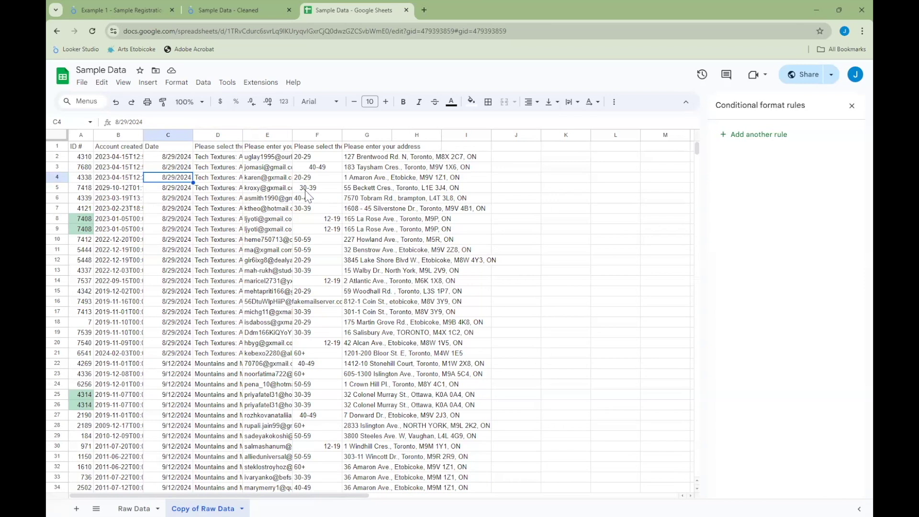
Remove duplicate rows from the whole data range A1:G83, treating it as having a header row and analyzing all columns
{"action": "key", "text": "ctrl+a"}
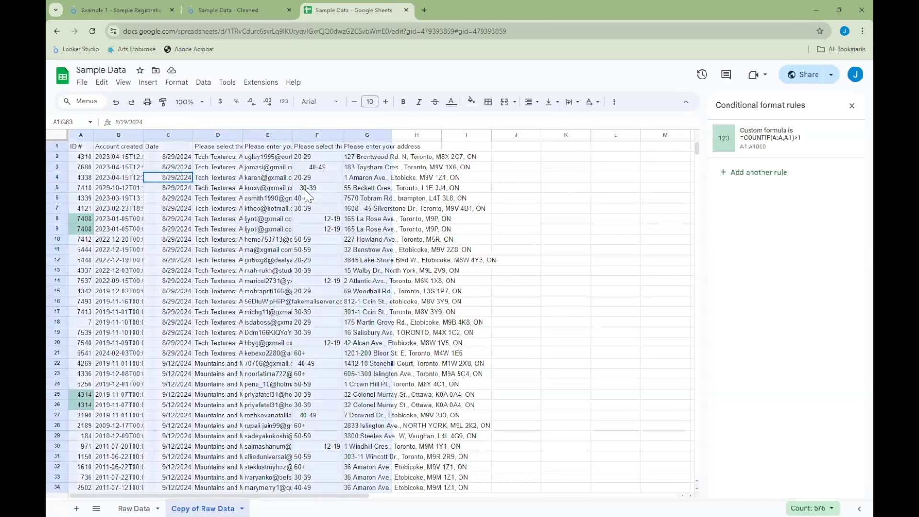
{"action": "left_click", "coordinate": [205, 84]}
{"action": "mouse_move", "coordinate": [253, 318]}
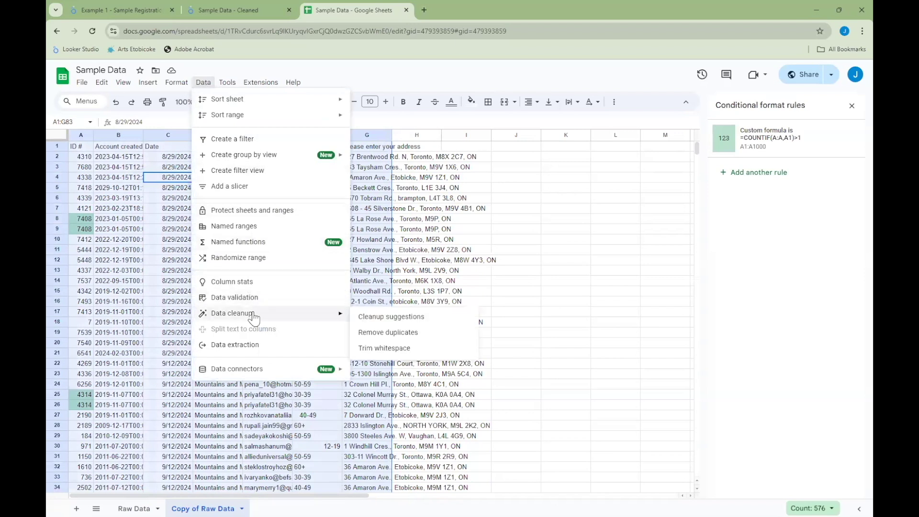
{"action": "left_click", "coordinate": [389, 338]}
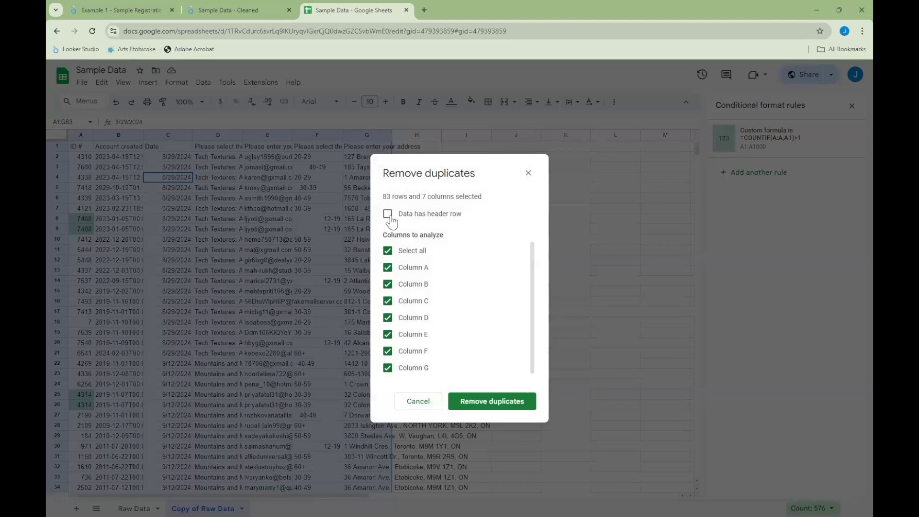
{"action": "left_click", "coordinate": [390, 216]}
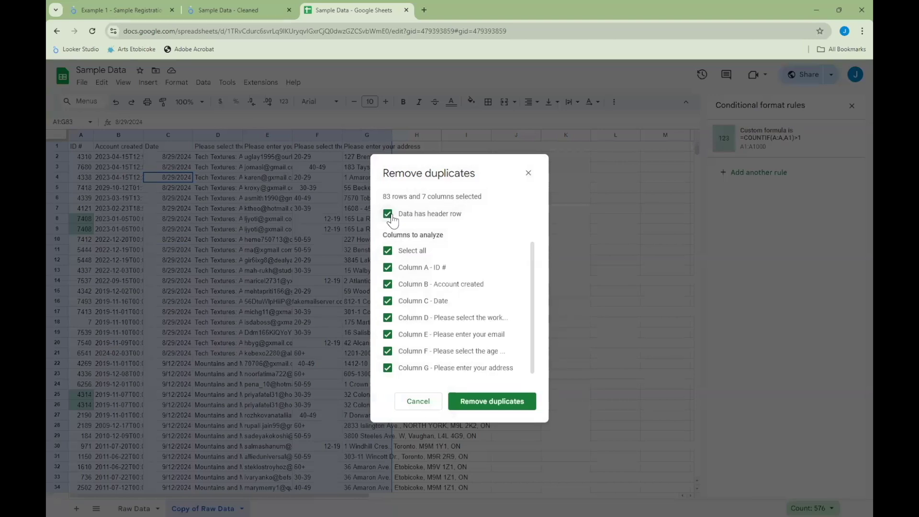
{"action": "left_click", "coordinate": [480, 402]}
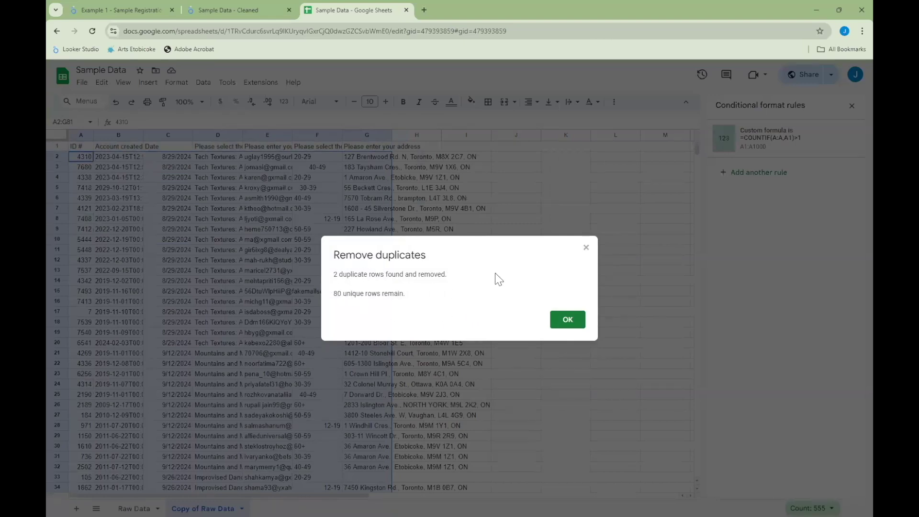
{"action": "left_click", "coordinate": [567, 320]}
{"action": "left_click", "coordinate": [851, 106]}
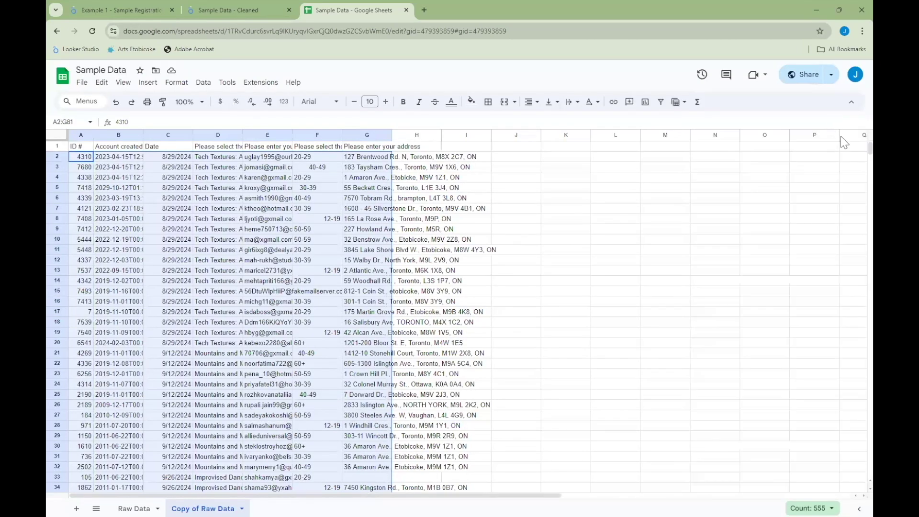
Split the address in G2 at its commas by entering =split(G2,",") in H2
{"action": "left_click", "coordinate": [389, 196]}
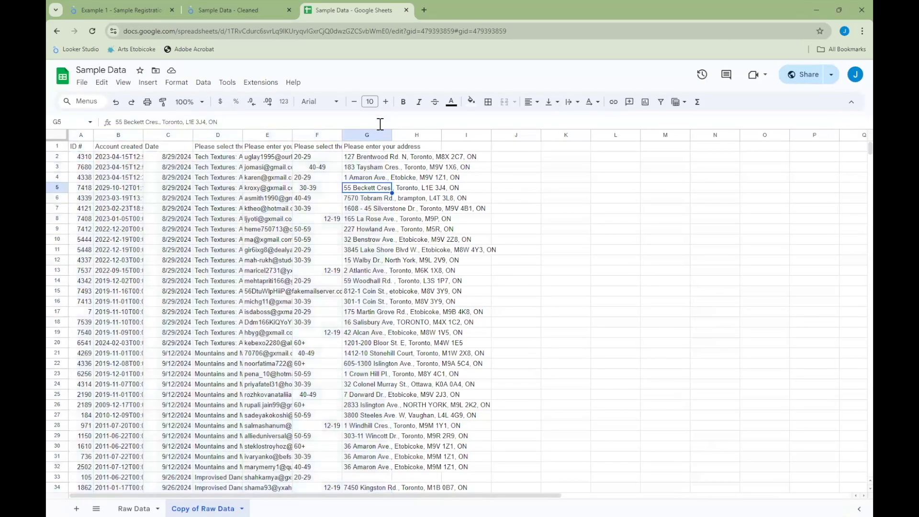
{"action": "left_click", "coordinate": [380, 136]}
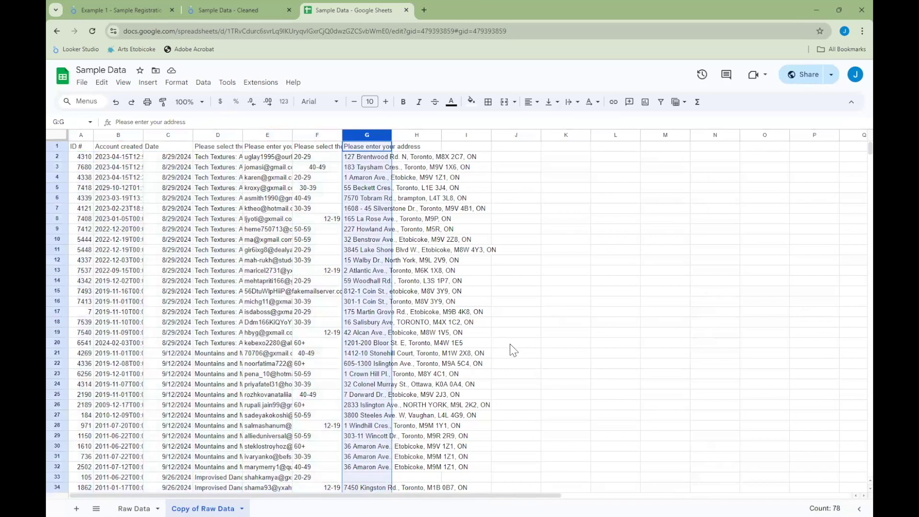
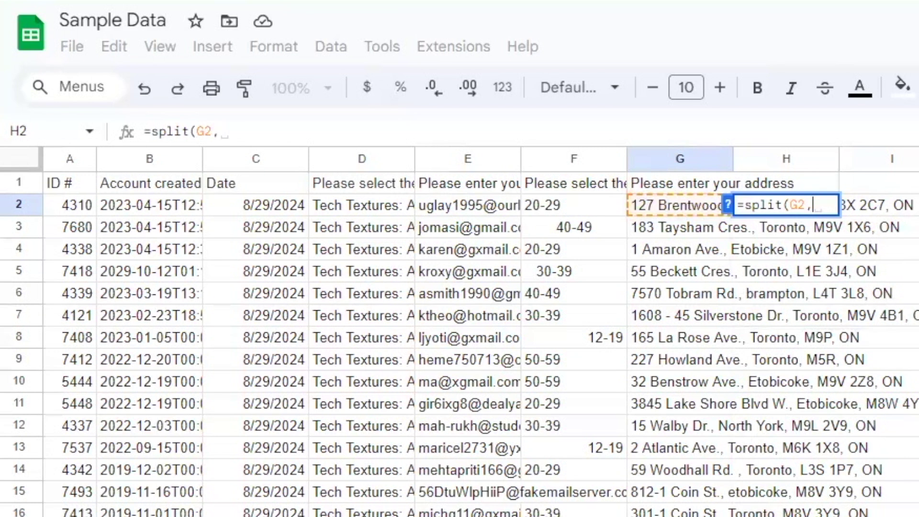
{"action": "type", "text": ",\")"}
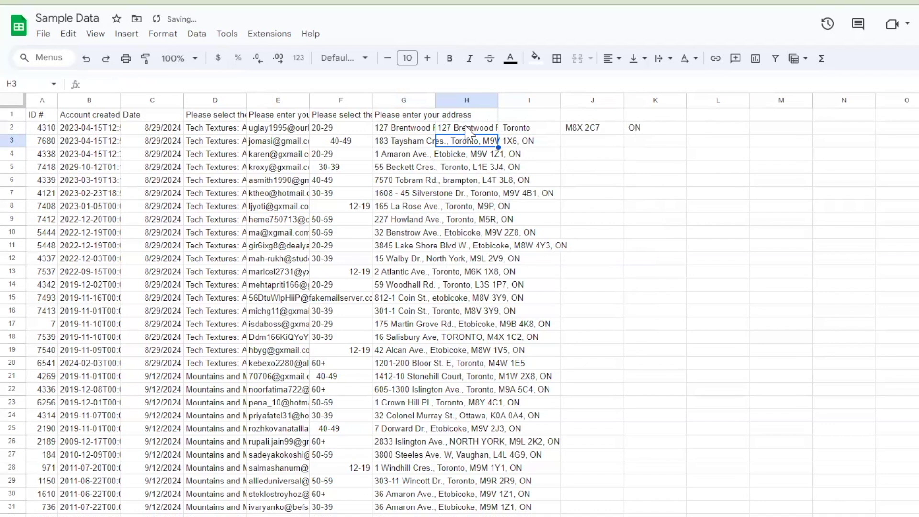
Check the split address parts across H2:K2 and fill the split formula down from H2 to H81
{"action": "left_click", "coordinate": [469, 131]}
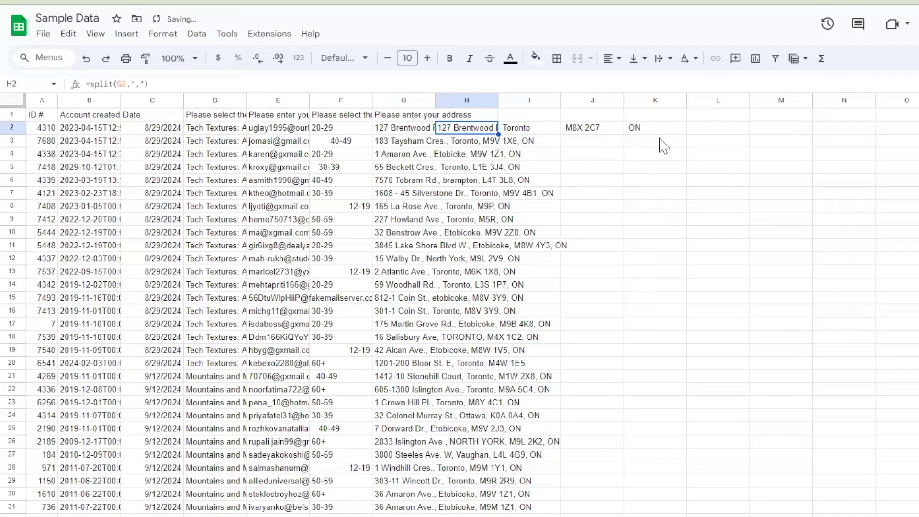
{"action": "key", "text": "Right"}
{"action": "key", "text": "Right"}
{"action": "key", "text": "Right"}
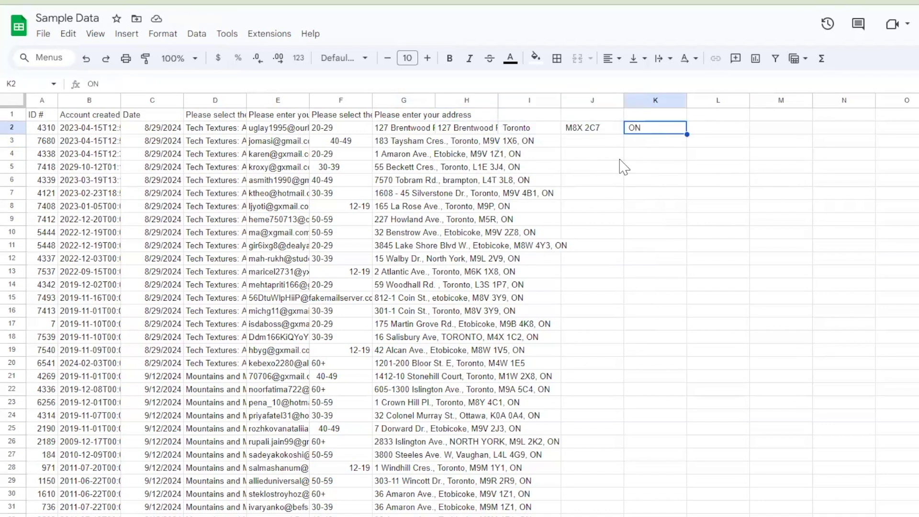
{"action": "key", "text": "Left"}
{"action": "key", "text": "Left"}
{"action": "key", "text": "Left"}
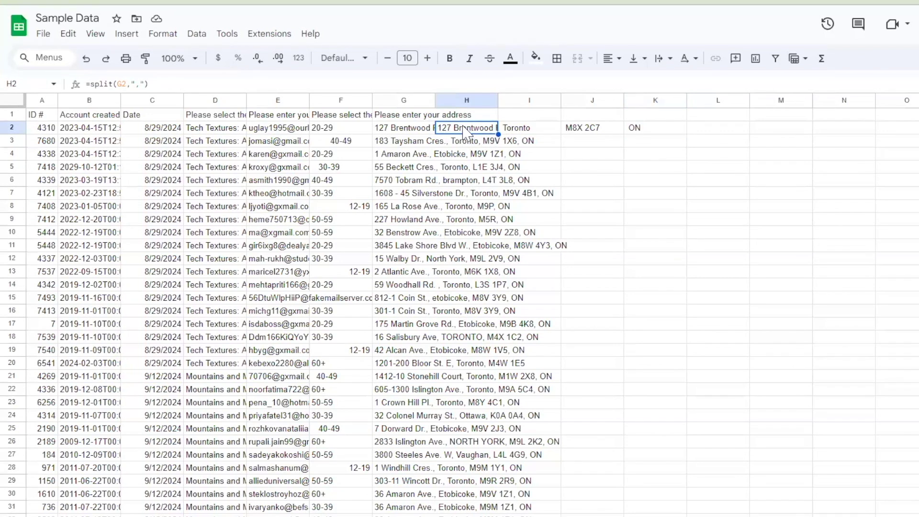
{"action": "left_click_drag", "start_coordinate": [498, 136], "coordinate": [472, 369]}
{"action": "scroll", "coordinate": [546, 357], "scroll_direction": "up", "scroll_amount": 15}
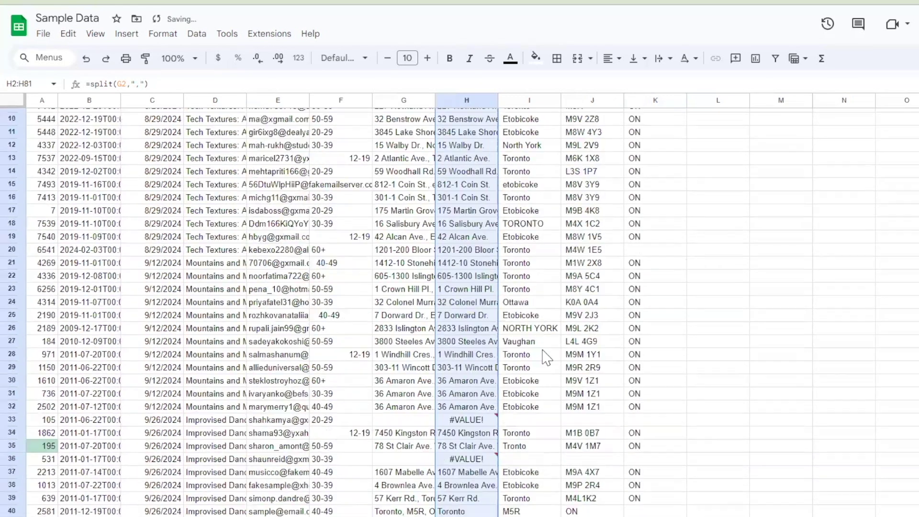
{"action": "scroll", "coordinate": [546, 356], "scroll_direction": "up", "scroll_amount": 3}
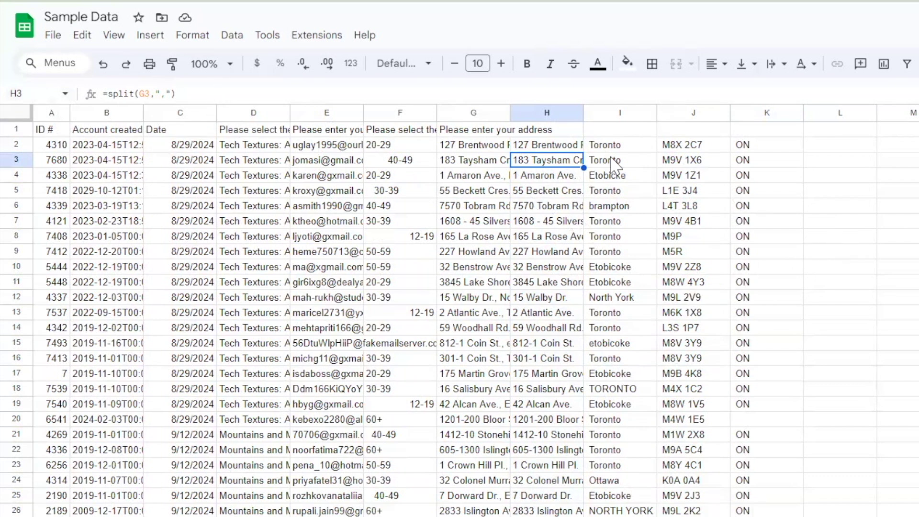
Copy the split address results in H2:K81 and paste them as values only over the original addresses, starting at G2
{"action": "left_click", "coordinate": [546, 145]}
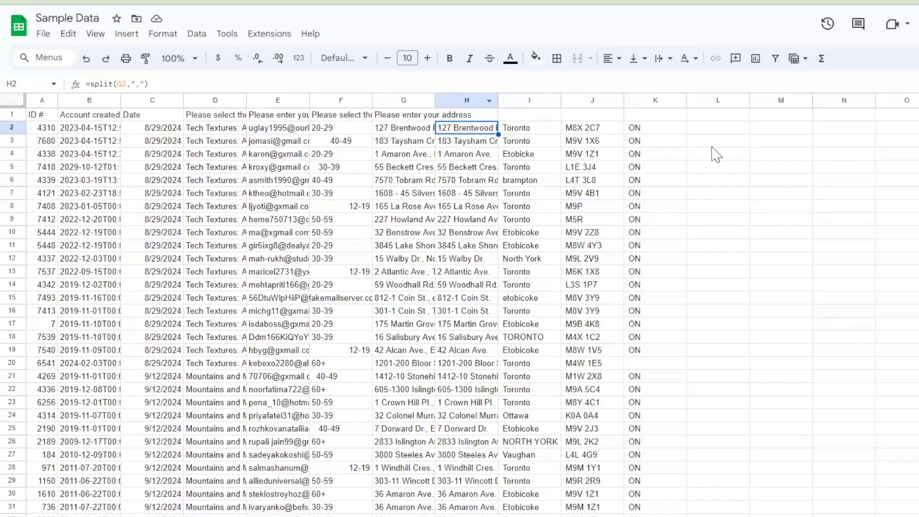
{"action": "left_click_drag", "start_coordinate": [480, 133], "coordinate": [630, 134]}
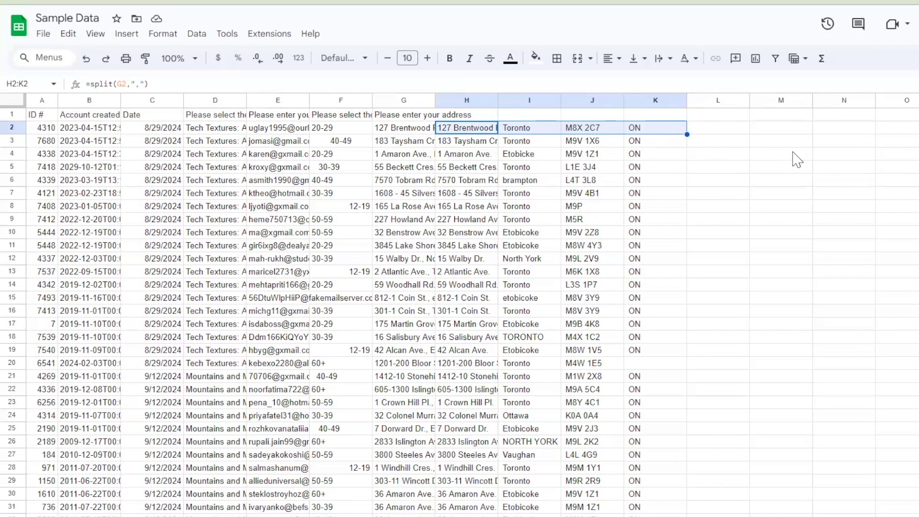
{"action": "key", "text": "ctrl+shift+Down"}
{"action": "scroll", "coordinate": [682, 338], "scroll_direction": "up", "scroll_amount": 15}
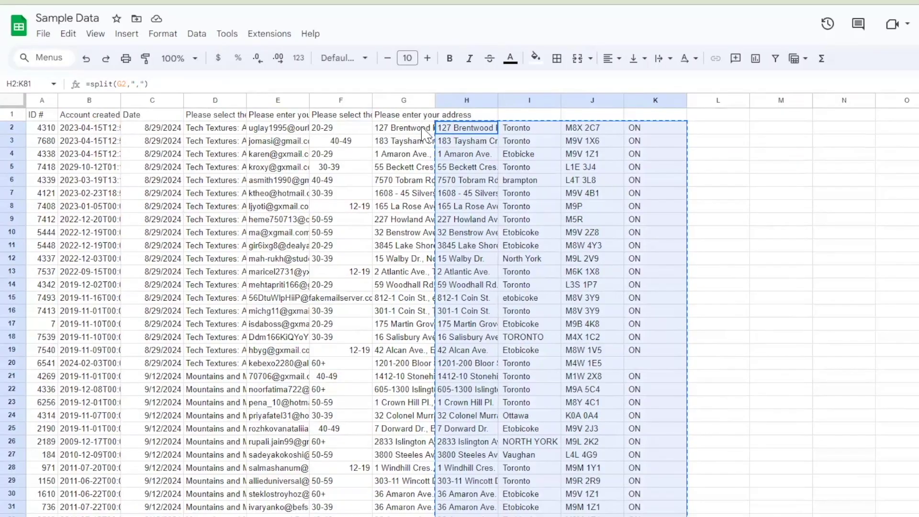
{"action": "left_click", "coordinate": [403, 127]}
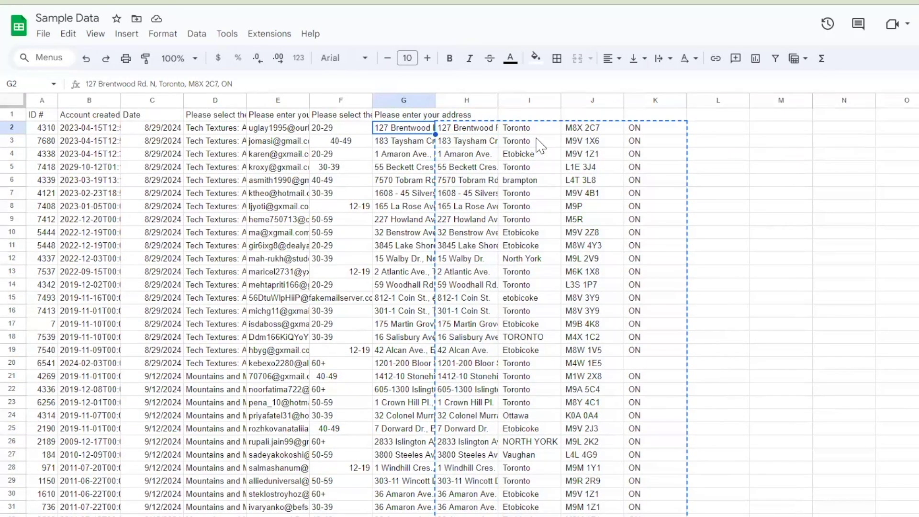
{"action": "right_click", "coordinate": [419, 127]}
{"action": "mouse_move", "coordinate": [497, 170]}
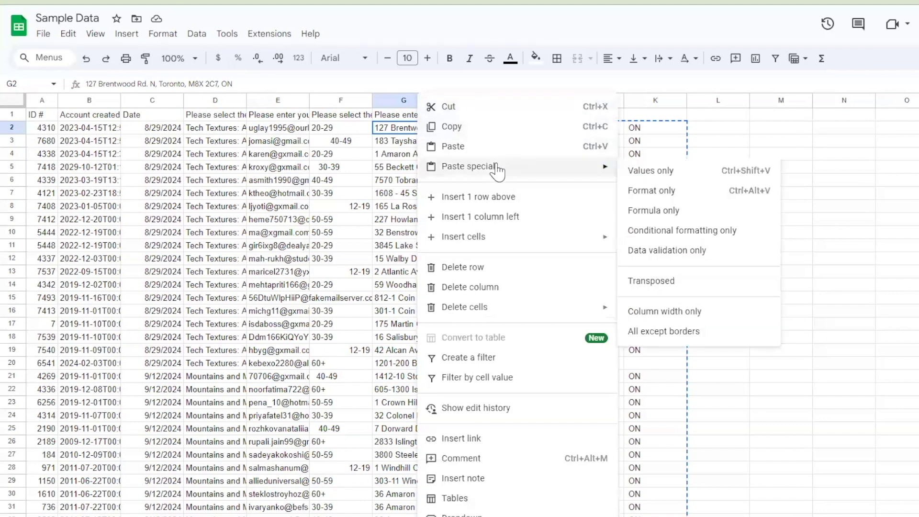
{"action": "left_click", "coordinate": [377, 140]}
{"action": "left_click", "coordinate": [390, 128]}
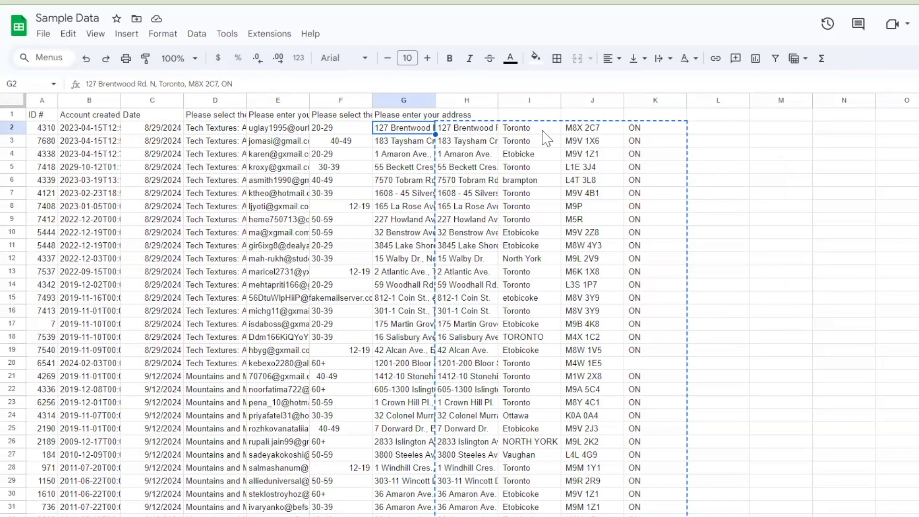
{"action": "key", "text": "ctrl+shift+v"}
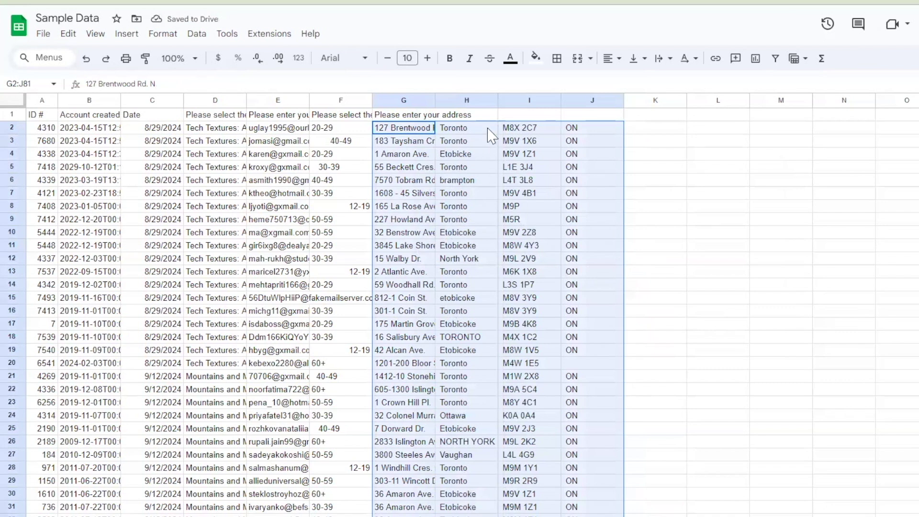
Rename the G1 header to Address and label H1, I1 and J1 as City, Postal Code and Province
{"action": "left_click", "coordinate": [404, 129]}
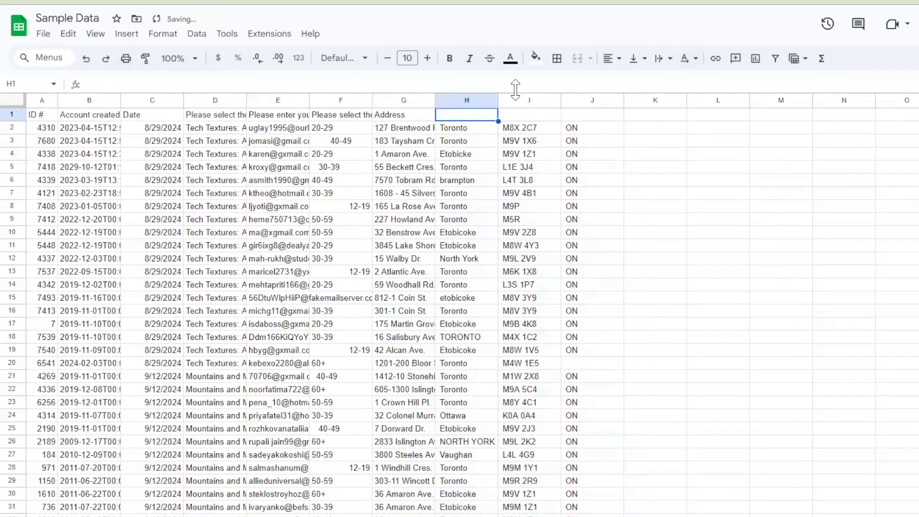
{"action": "type", "text": "Cirt"}
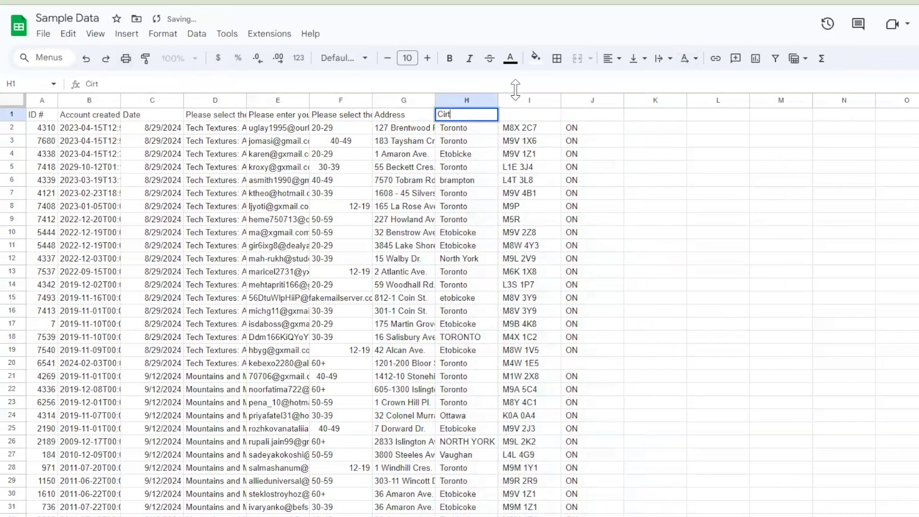
{"action": "key", "text": "Tab"}
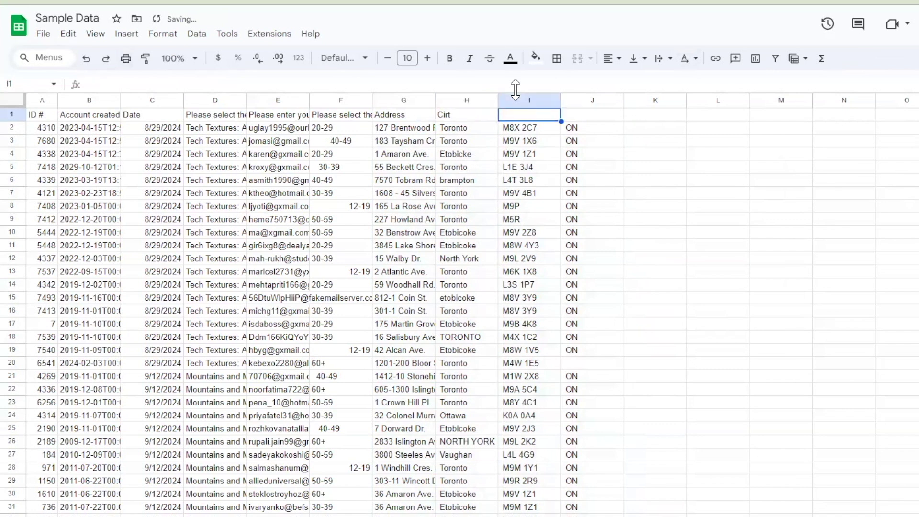
{"action": "double_click", "coordinate": [479, 118]}
{"action": "type", "text": "ty"}
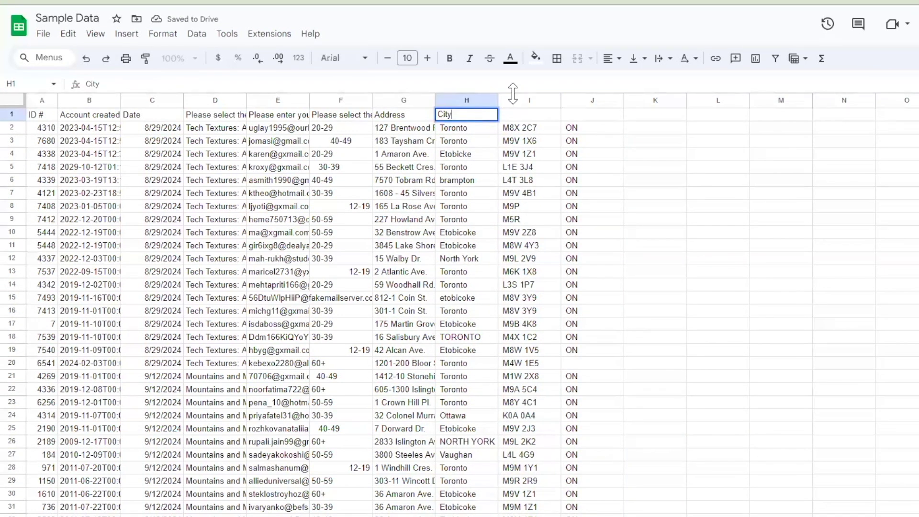
{"action": "key", "text": "Tab"}
{"action": "type", "text": "Postal Code"}
{"action": "key", "text": "Tab"}
{"action": "type", "text": "Provinc"}
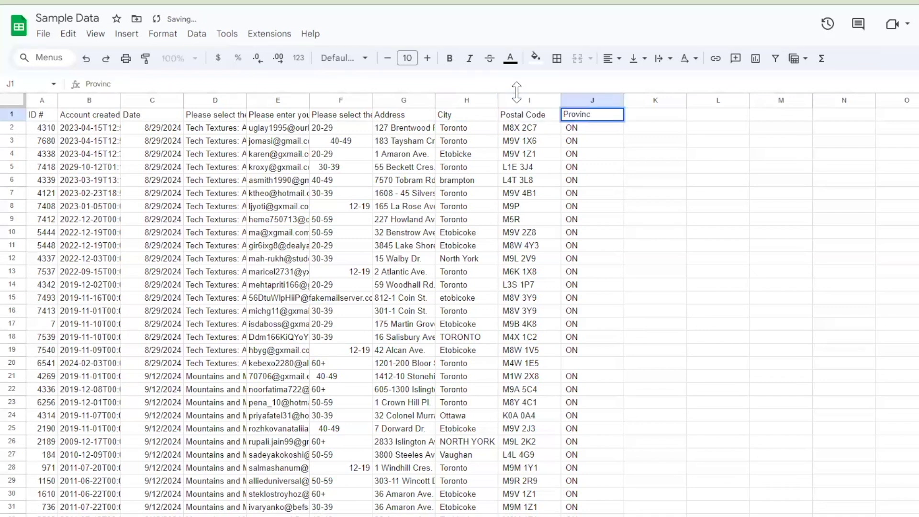
{"action": "type", "text": "e"}
{"action": "key", "text": "Return"}
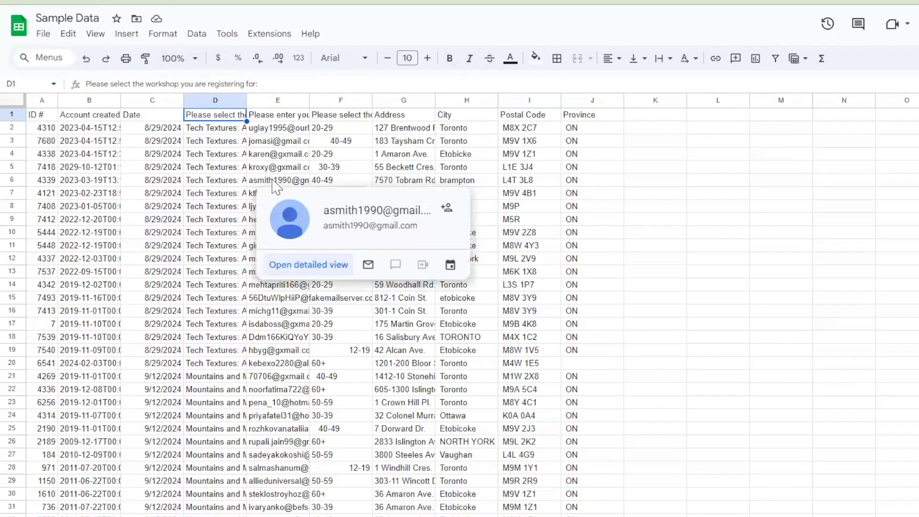
Rename the headers in D1, E1 and F1 as Workshop, Email and Age Group
{"action": "type", "text": "Workshop"}
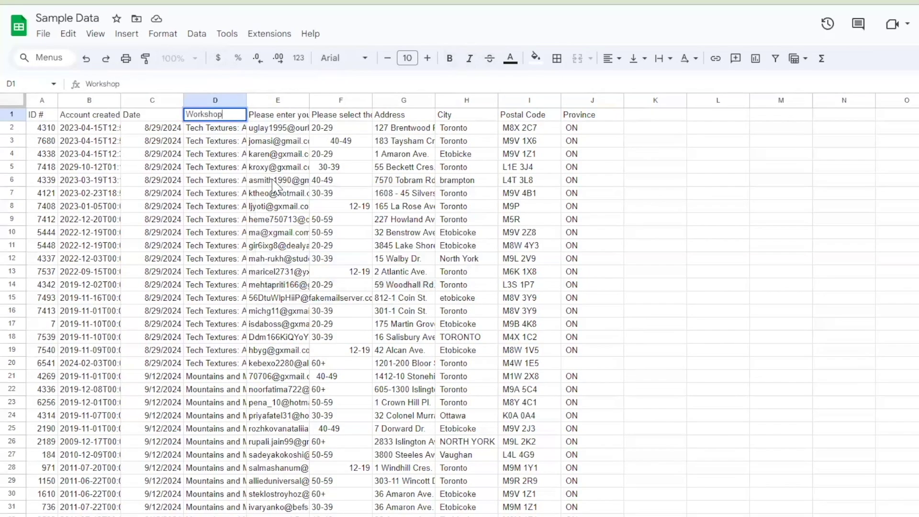
{"action": "key", "text": "Tab"}
{"action": "type", "text": "Email"}
{"action": "key", "text": "Tab"}
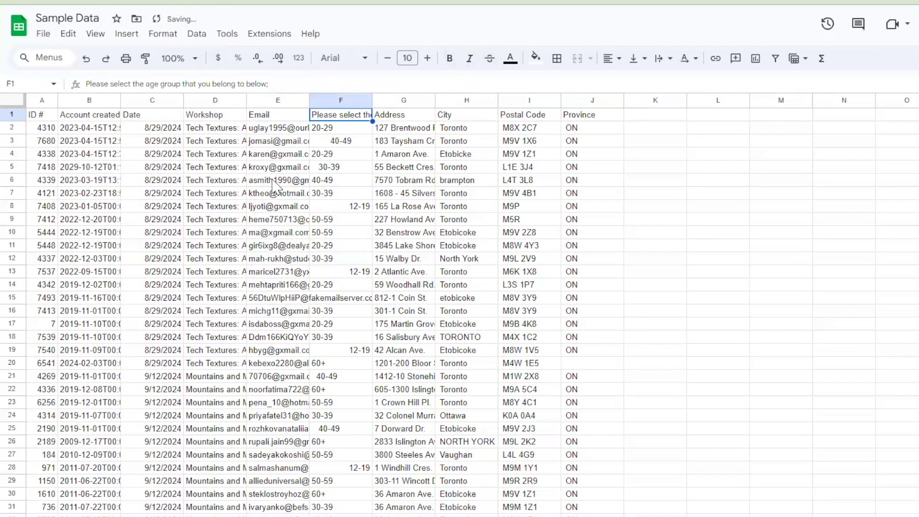
{"action": "type", "text": "Age Grou"}
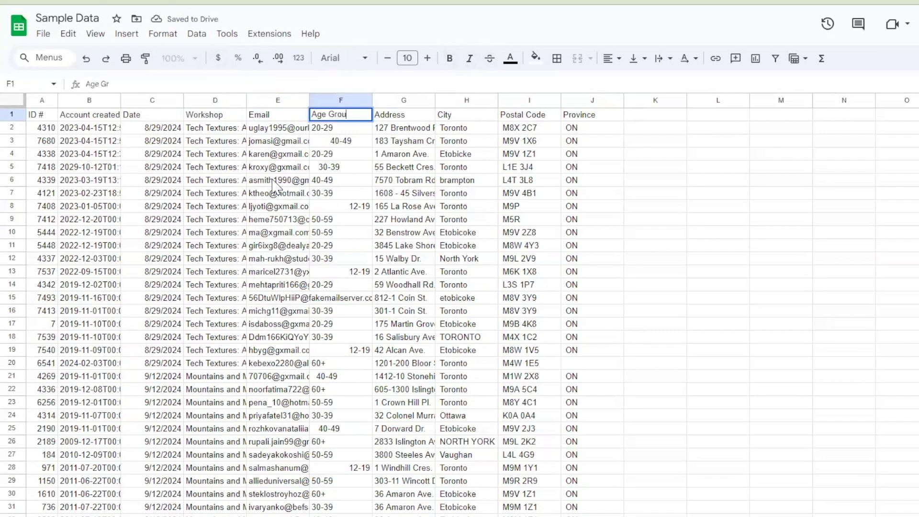
{"action": "type", "text": "p"}
{"action": "key", "text": "Return"}
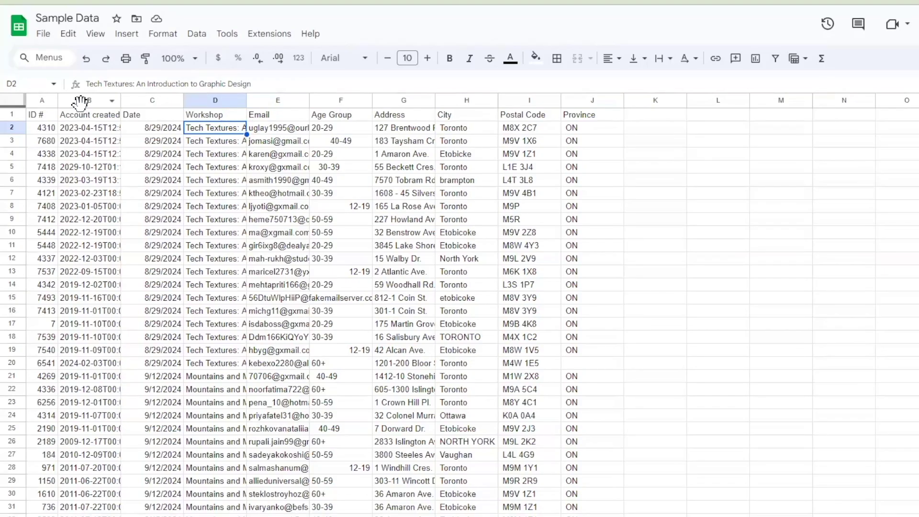
Delete the Account created, Email and Address columns together
{"action": "left_click", "coordinate": [80, 102]}
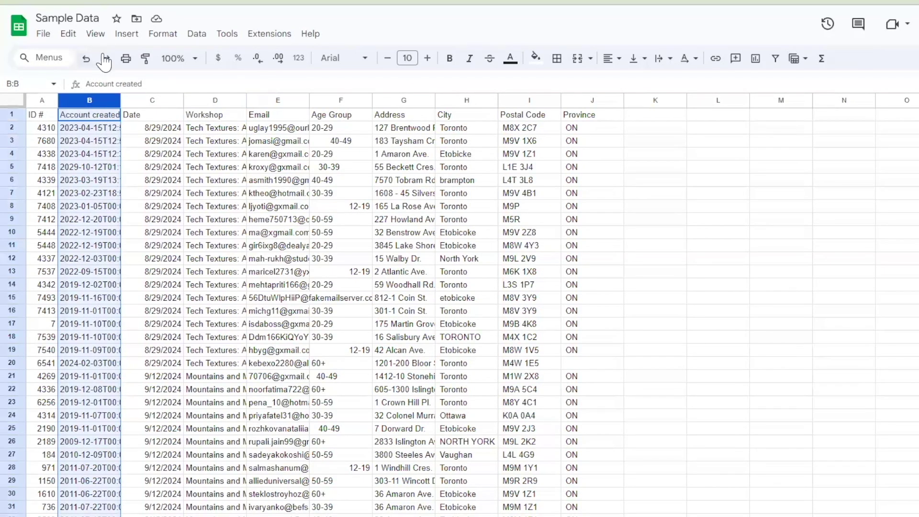
{"action": "left_click", "coordinate": [278, 102], "text": "ctrl"}
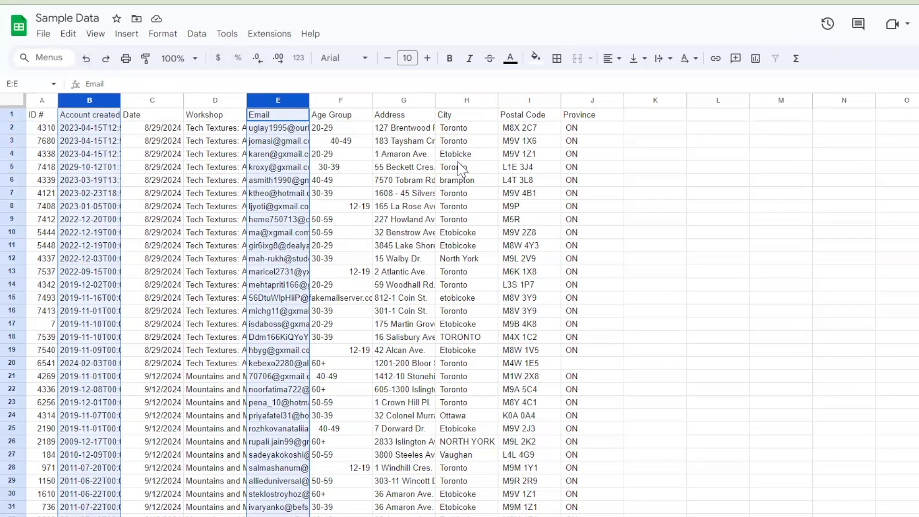
{"action": "left_click", "coordinate": [390, 100]}
{"action": "left_click", "coordinate": [96, 102]}
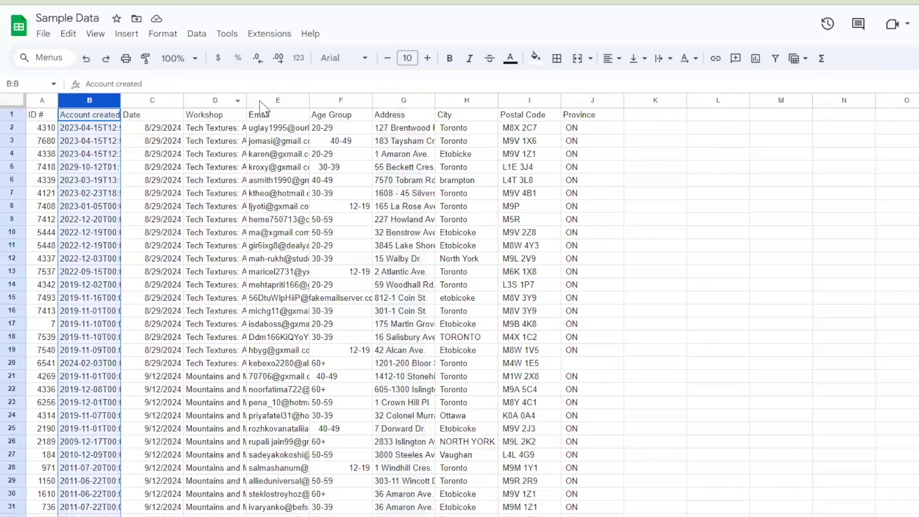
{"action": "left_click", "coordinate": [264, 101], "text": "ctrl"}
{"action": "left_click", "coordinate": [388, 101], "text": "ctrl"}
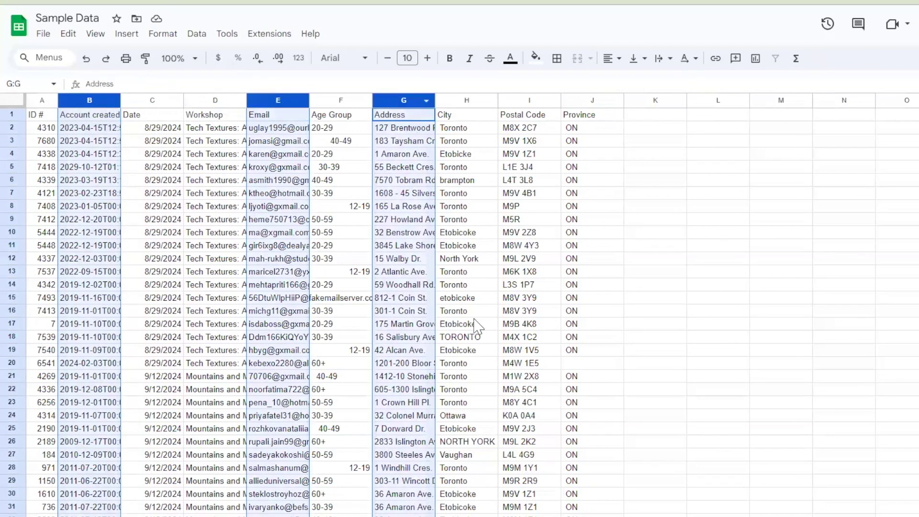
{"action": "right_click", "coordinate": [417, 276]}
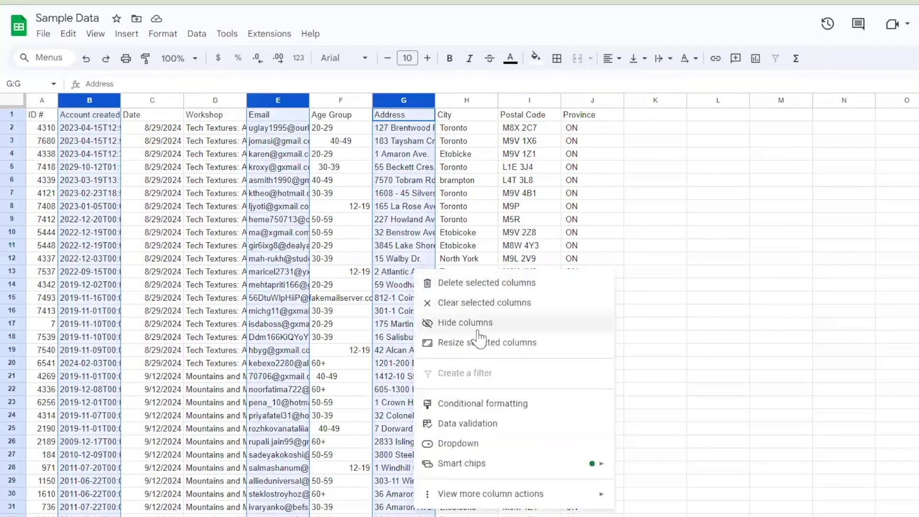
{"action": "left_click", "coordinate": [476, 281]}
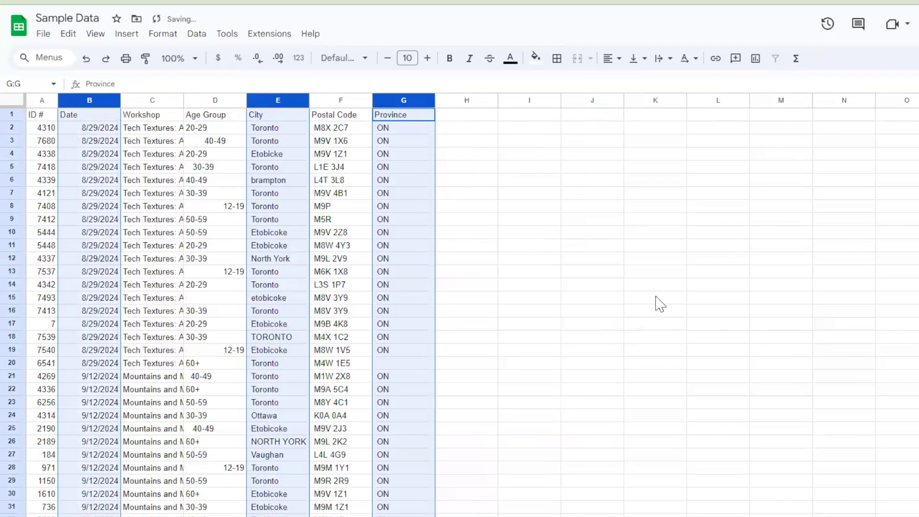
{"action": "left_click", "coordinate": [646, 298]}
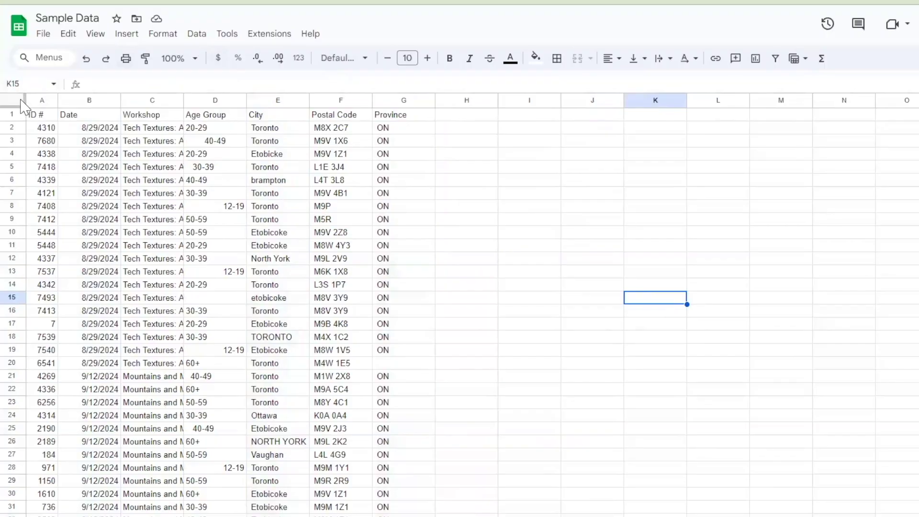
Fit the widths of all columns in the sheet to their contents
{"action": "left_click", "coordinate": [14, 102]}
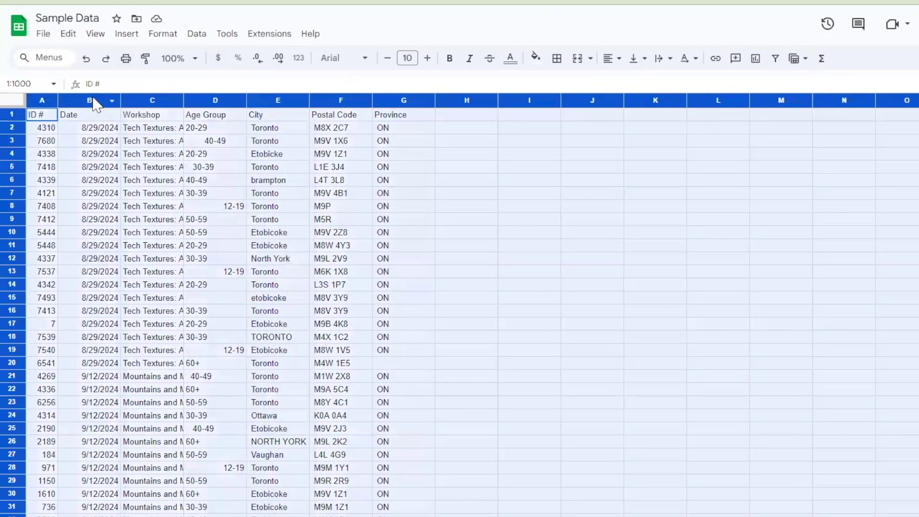
{"action": "double_click", "coordinate": [120, 101]}
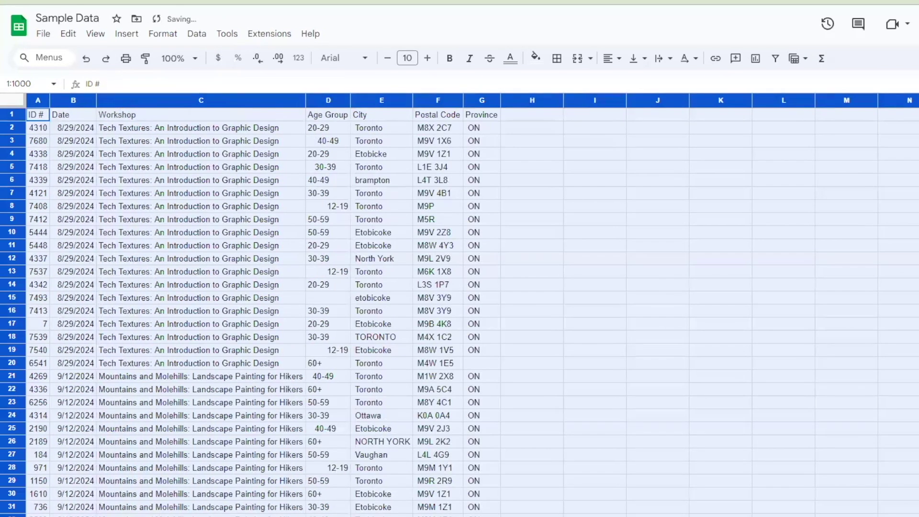
{"action": "left_click", "coordinate": [739, 235]}
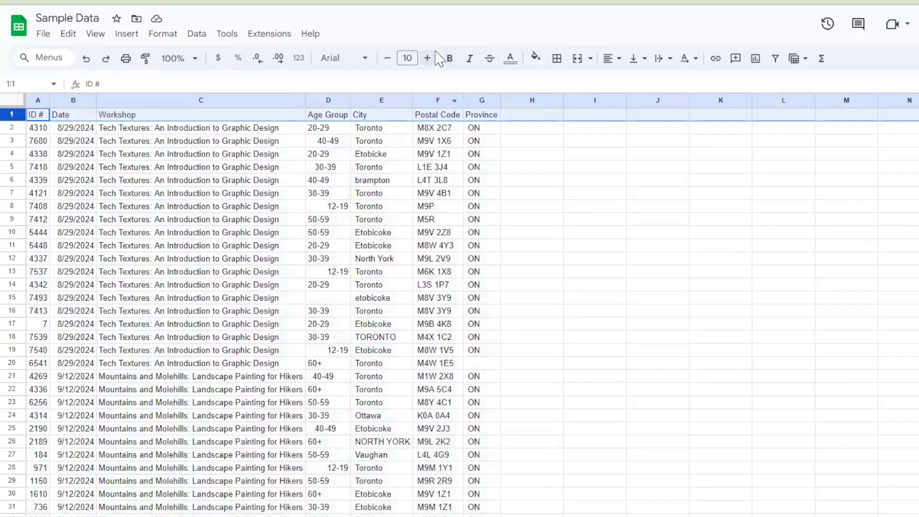
Make the header row bold and freeze the sheet up to row 1
{"action": "left_click", "coordinate": [450, 58]}
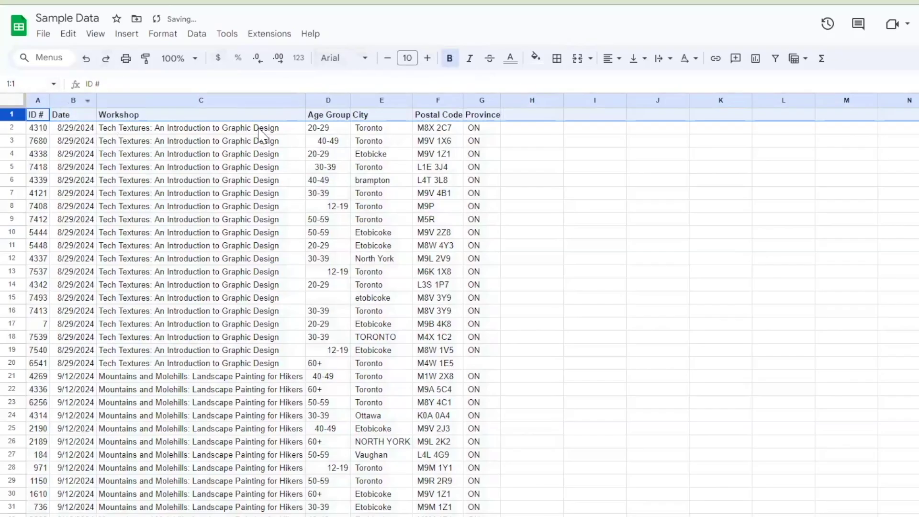
{"action": "left_click", "coordinate": [252, 155]}
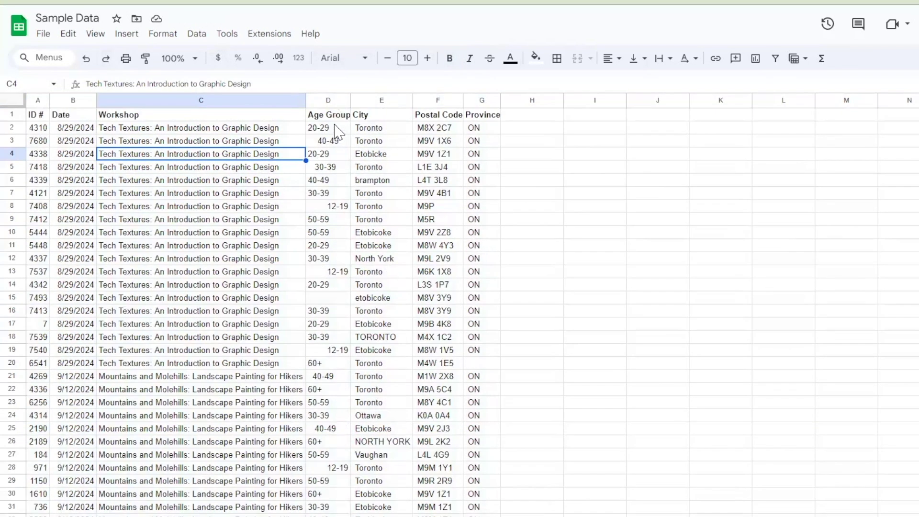
{"action": "scroll", "coordinate": [338, 138], "scroll_direction": "down", "scroll_amount": 6}
{"action": "scroll", "coordinate": [361, 213], "scroll_direction": "up", "scroll_amount": 6}
{"action": "scroll", "coordinate": [196, 185], "scroll_direction": "down", "scroll_amount": 3}
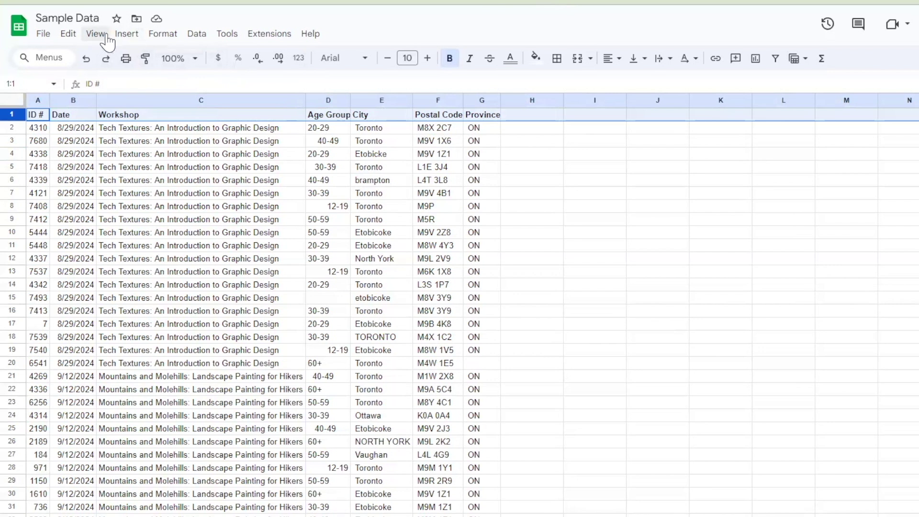
{"action": "left_click", "coordinate": [98, 34]}
{"action": "mouse_move", "coordinate": [99, 77]}
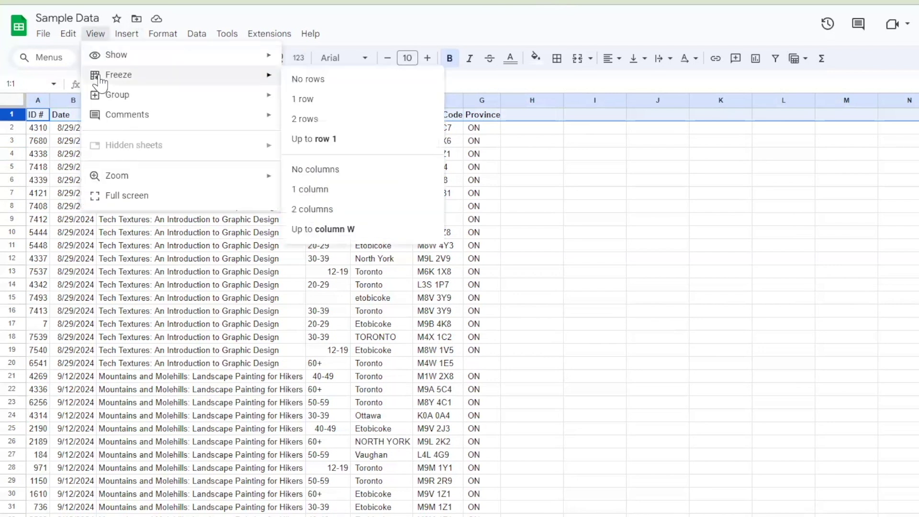
{"action": "left_click", "coordinate": [396, 140]}
{"action": "left_click", "coordinate": [428, 211]}
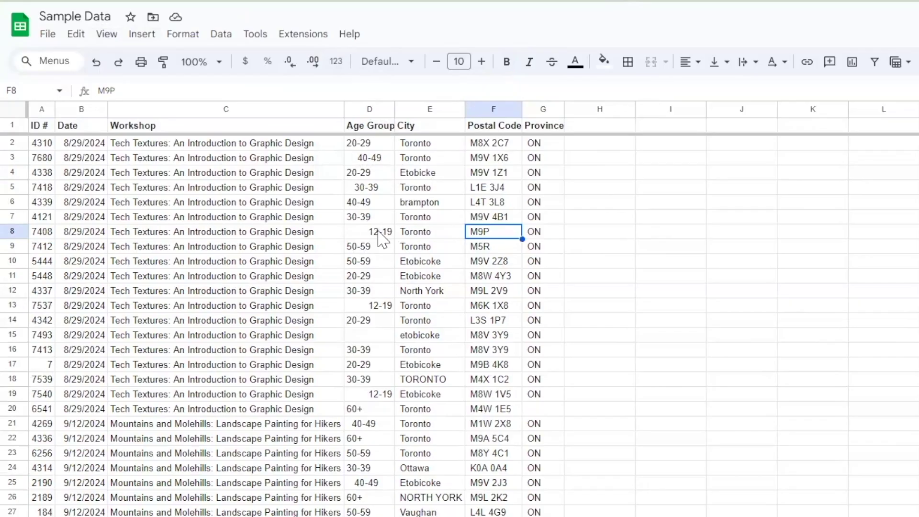
Check the underlying values of the inconsistently aligned Age Group cells D8, D13, D19 and D3 to D6
{"action": "left_click", "coordinate": [367, 234]}
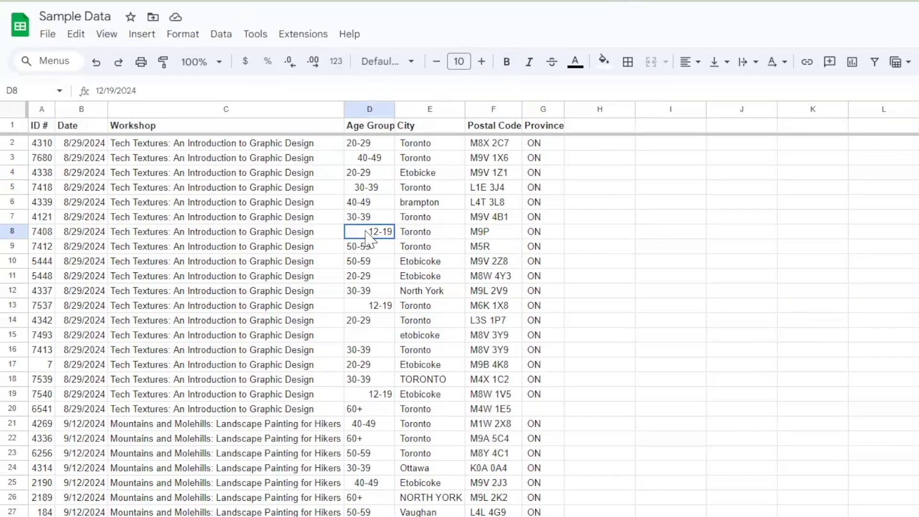
{"action": "left_click", "coordinate": [371, 309]}
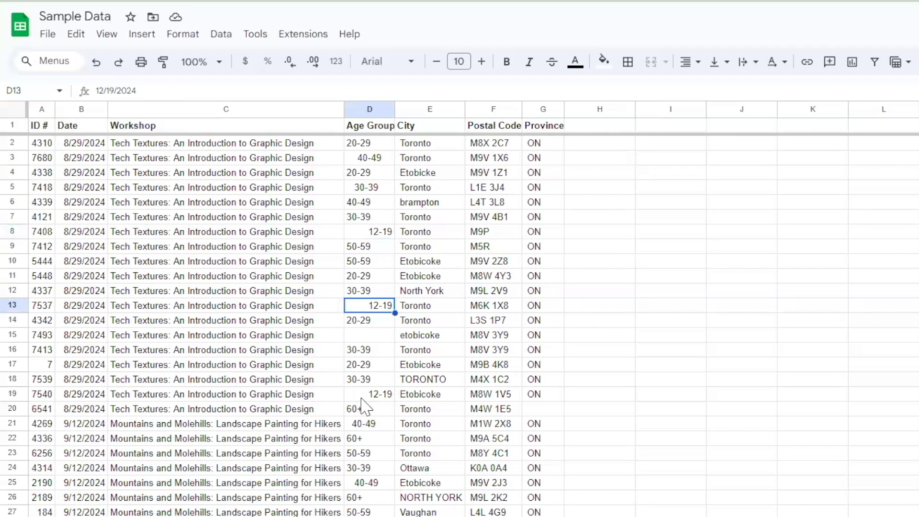
{"action": "left_click", "coordinate": [363, 396]}
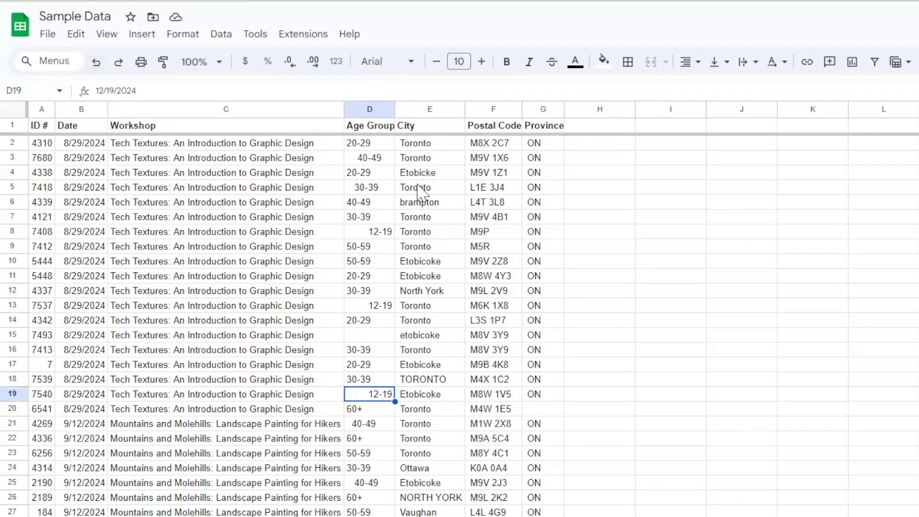
{"action": "left_click", "coordinate": [387, 157]}
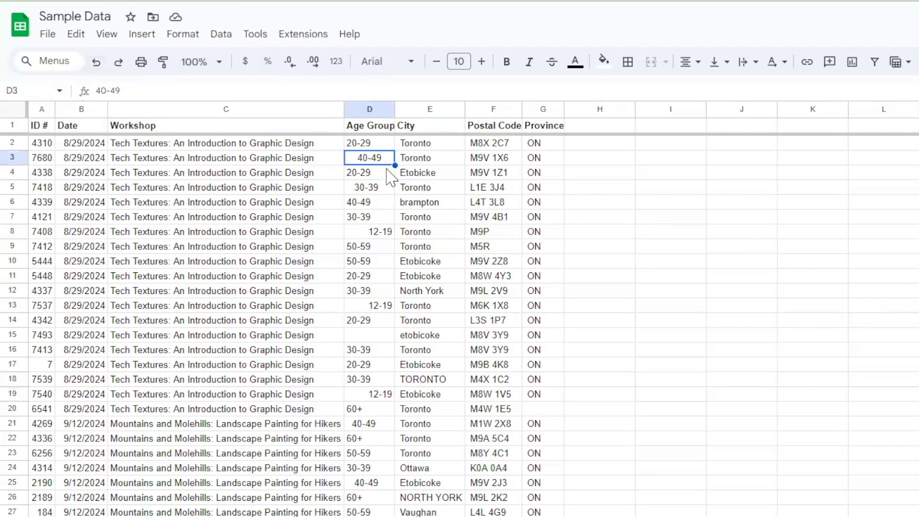
{"action": "left_click", "coordinate": [389, 175]}
{"action": "left_click", "coordinate": [389, 189]}
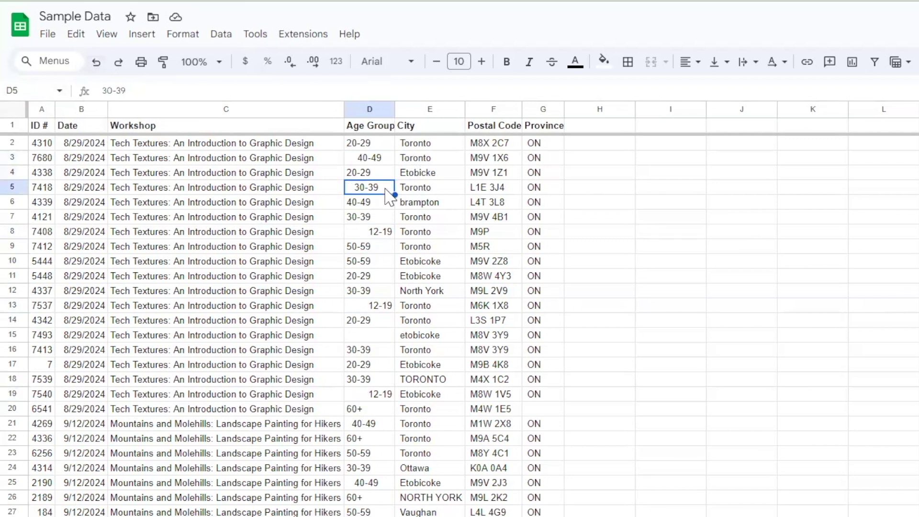
{"action": "left_click", "coordinate": [383, 205]}
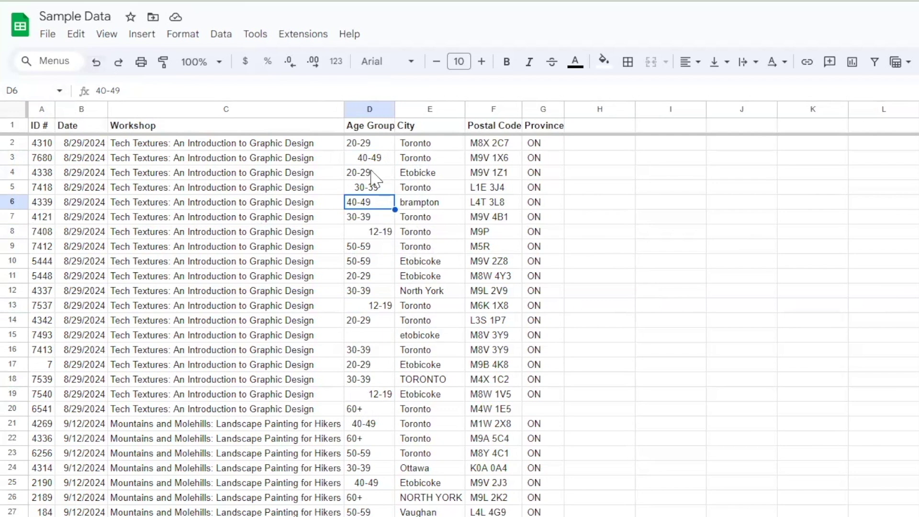
Format the Age Group values in D2:D81 as plain text
{"action": "left_click", "coordinate": [376, 146]}
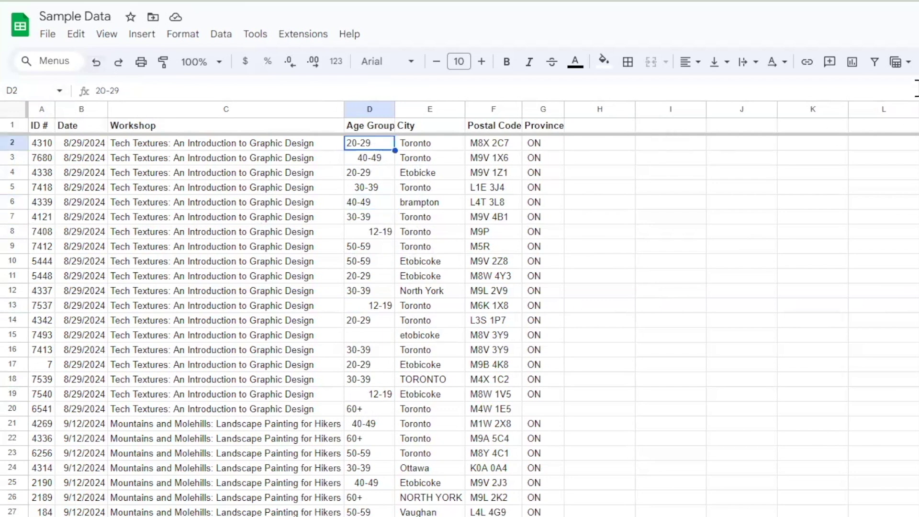
{"action": "key", "text": "ctrl+shift+Down"}
{"action": "key", "text": "ctrl+shift+Down"}
{"action": "key", "text": "ctrl+shift+Down"}
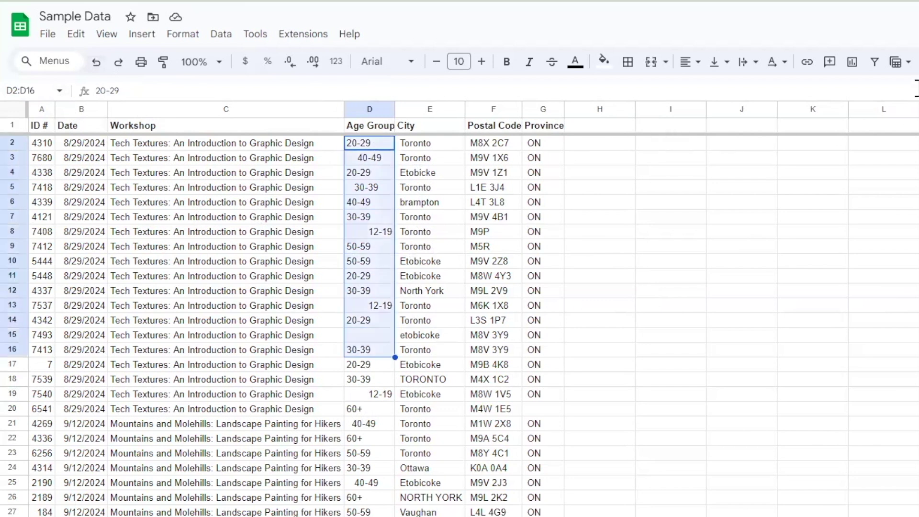
{"action": "scroll", "coordinate": [515, 283], "scroll_direction": "down", "scroll_amount": 2}
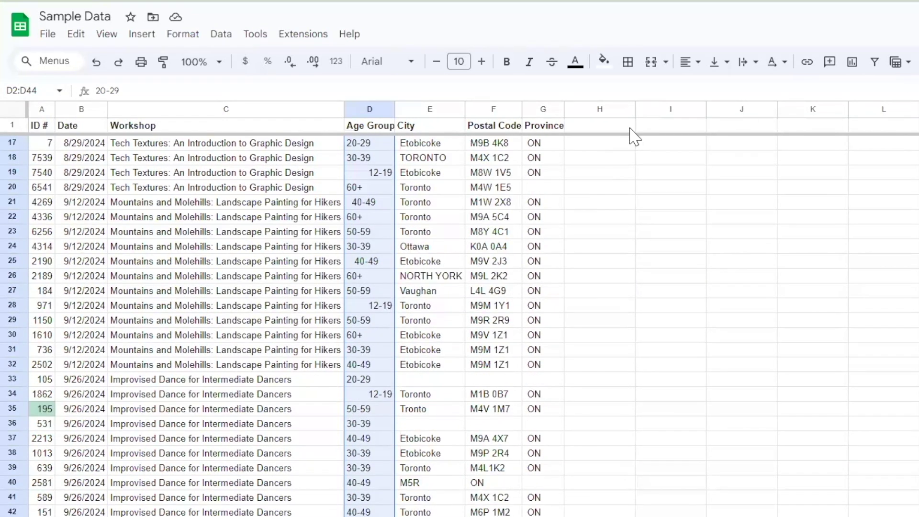
{"action": "key", "text": "ctrl+shift+Down"}
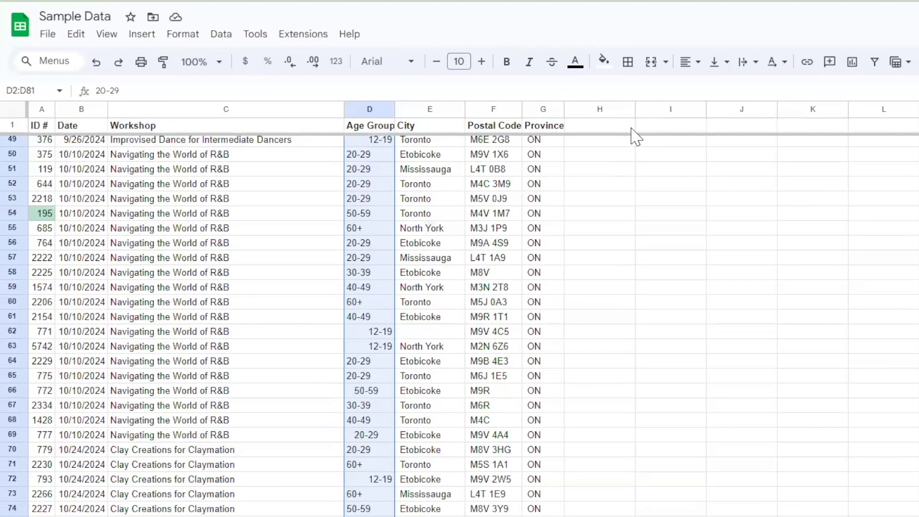
{"action": "scroll", "coordinate": [455, 261], "scroll_direction": "up", "scroll_amount": 15}
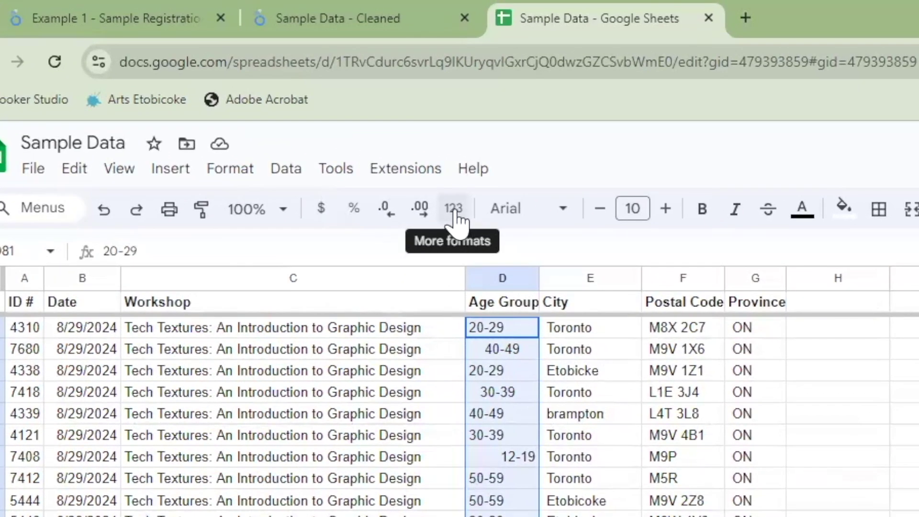
{"action": "left_click", "coordinate": [454, 211]}
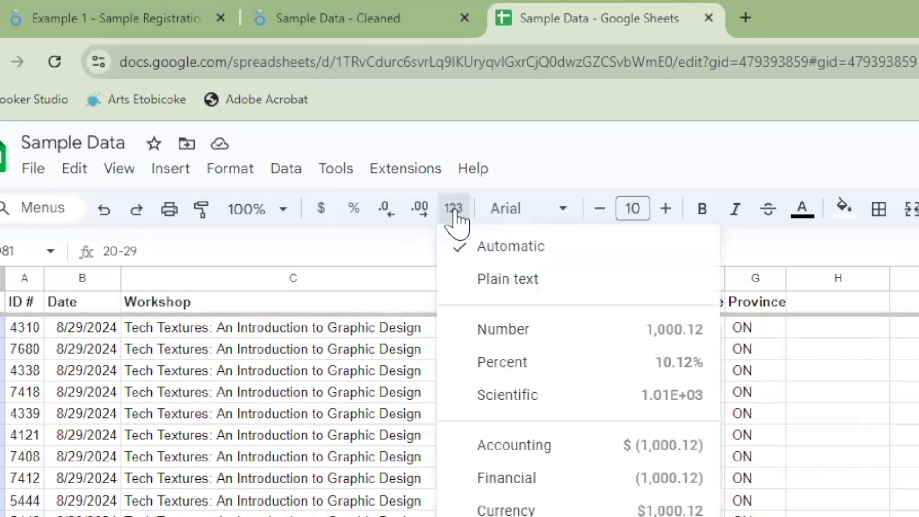
{"action": "left_click", "coordinate": [529, 294]}
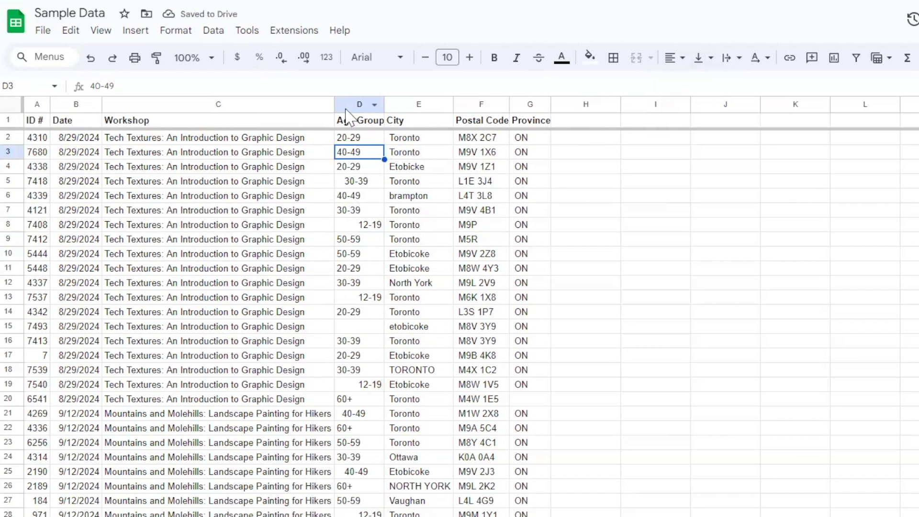
Left-align the whole Age Group column
{"action": "left_click", "coordinate": [347, 106]}
{"action": "left_click", "coordinate": [671, 57]}
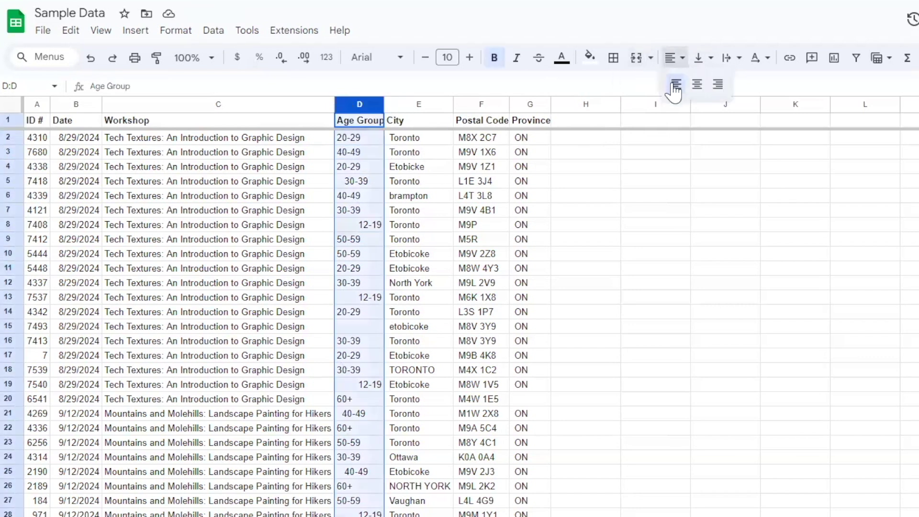
{"action": "left_click", "coordinate": [675, 87]}
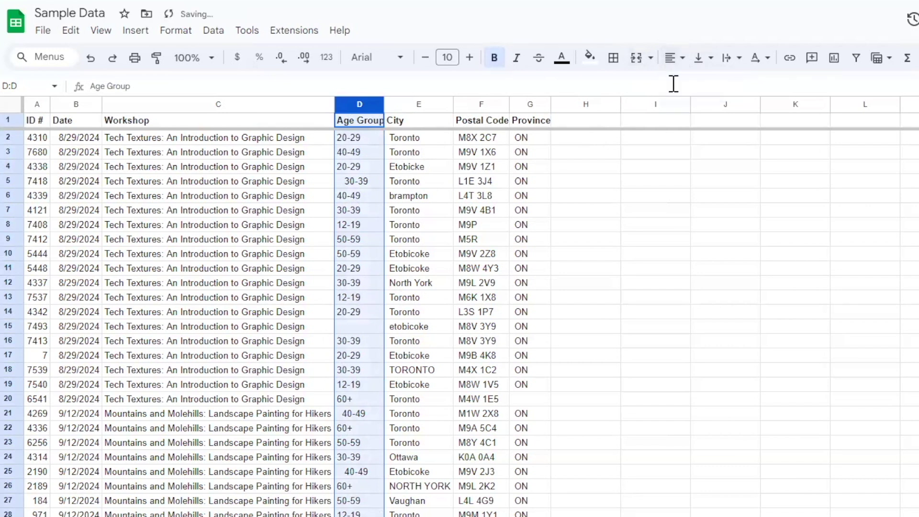
{"action": "left_click", "coordinate": [368, 269]}
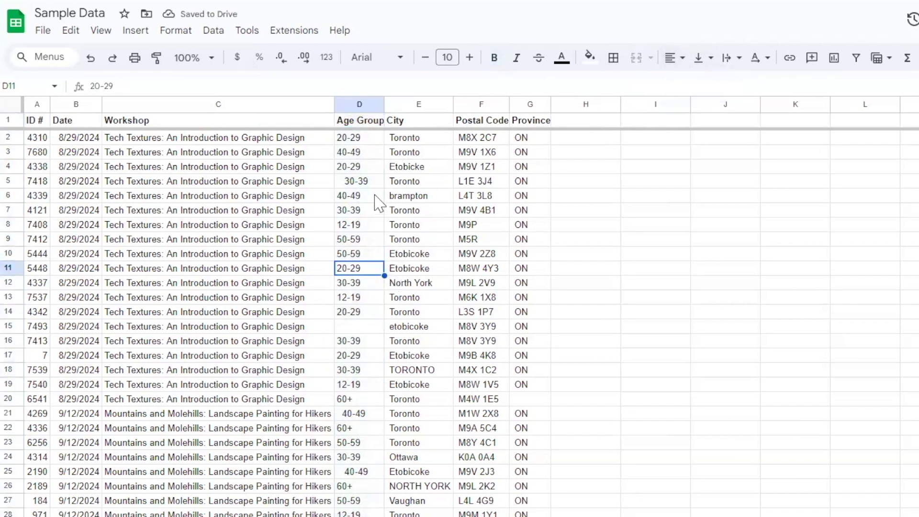
Examine Age Group cells D5 and D7 for stray spaces, and compare the alignment of the entries around rows 21 to 26
{"action": "left_click", "coordinate": [376, 184]}
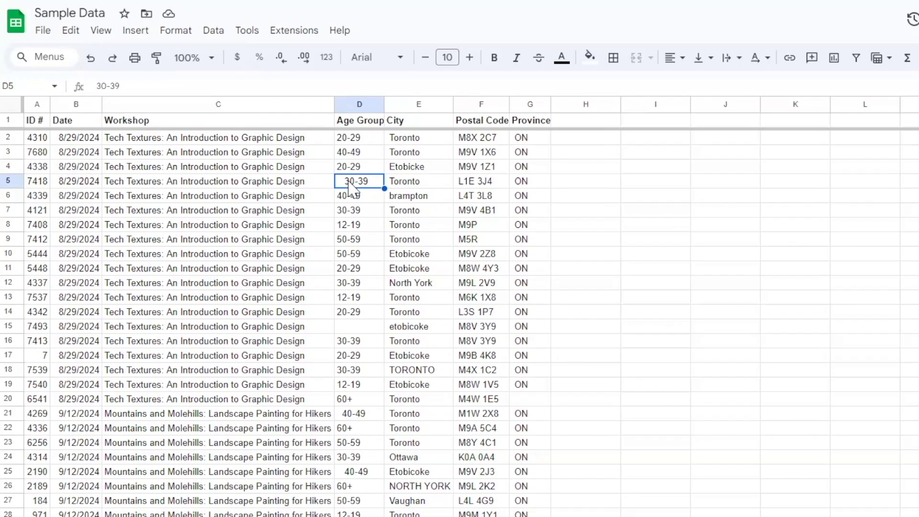
{"action": "double_click", "coordinate": [346, 183]}
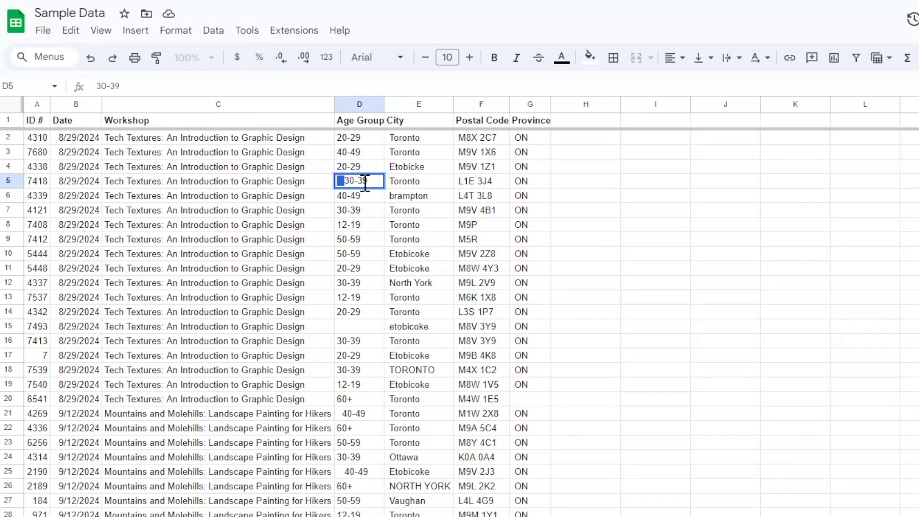
{"action": "key", "text": "Return"}
{"action": "key", "text": "Up"}
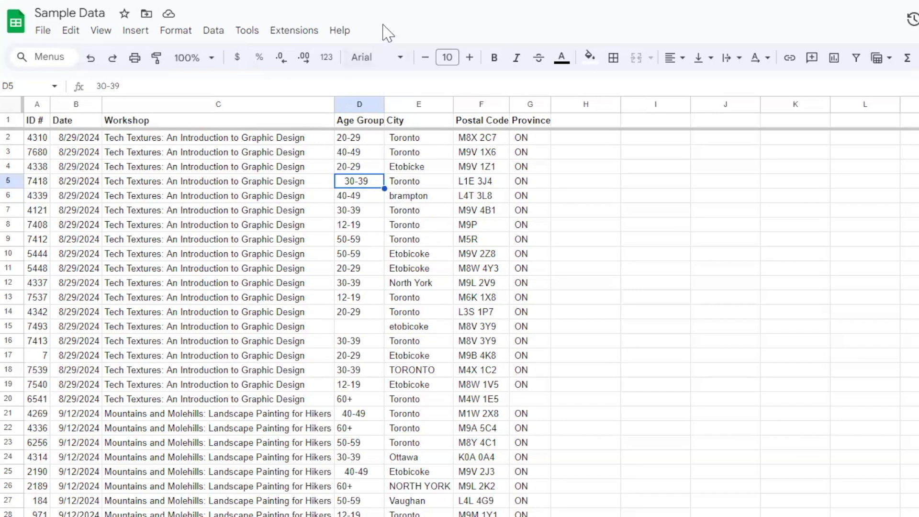
{"action": "double_click", "coordinate": [368, 211]}
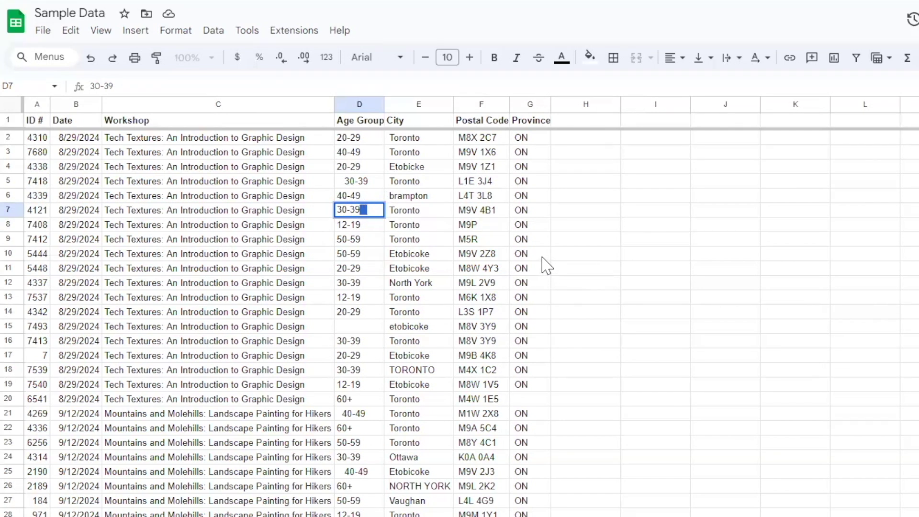
{"action": "left_click", "coordinate": [354, 239]}
{"action": "left_click", "coordinate": [365, 181]}
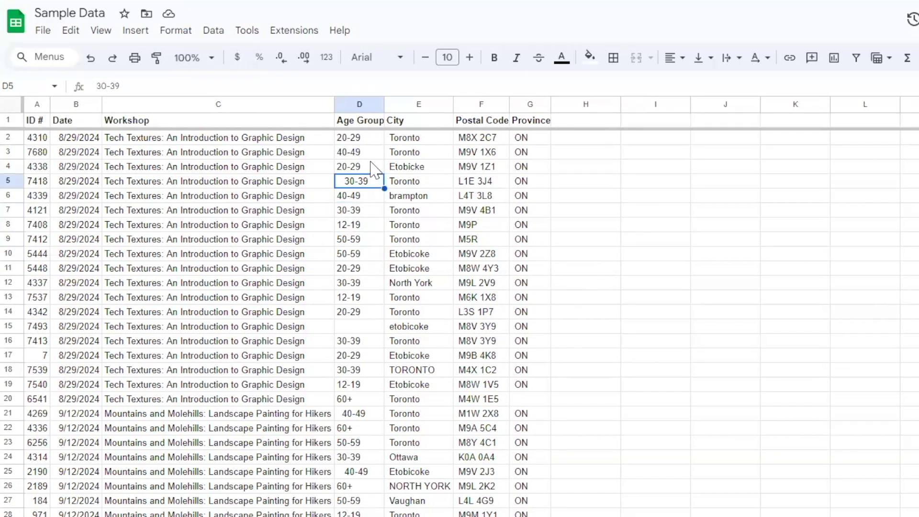
{"action": "left_click", "coordinate": [365, 417]}
{"action": "left_click", "coordinate": [368, 486]}
{"action": "left_click", "coordinate": [378, 475]}
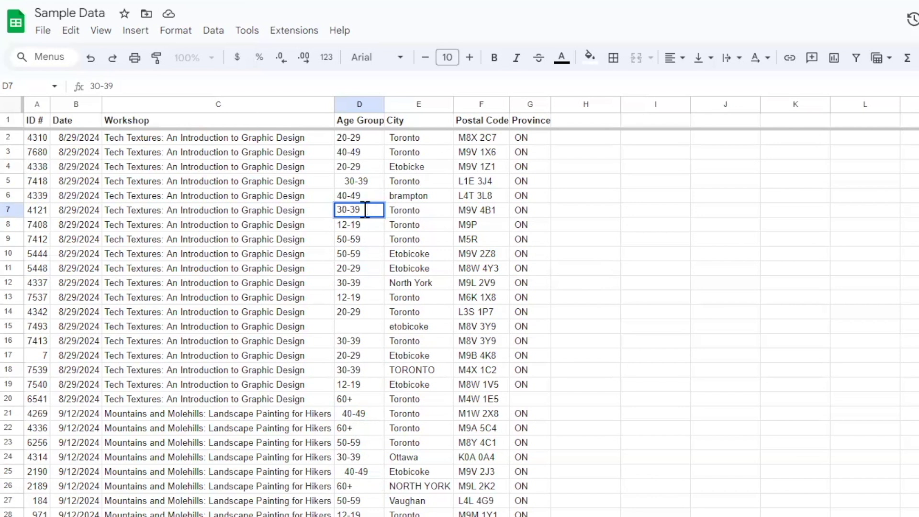
{"action": "left_click", "coordinate": [364, 458]}
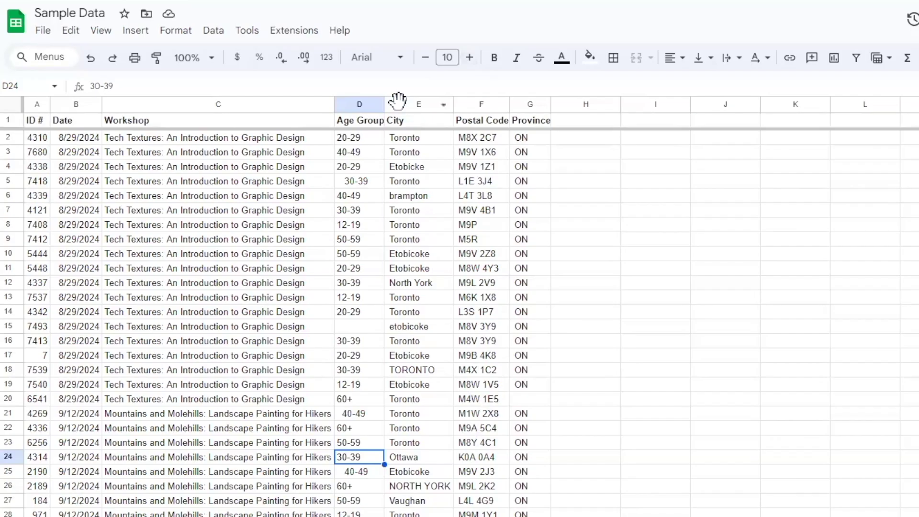
Insert an empty column between Age Group and City
{"action": "left_click", "coordinate": [395, 102]}
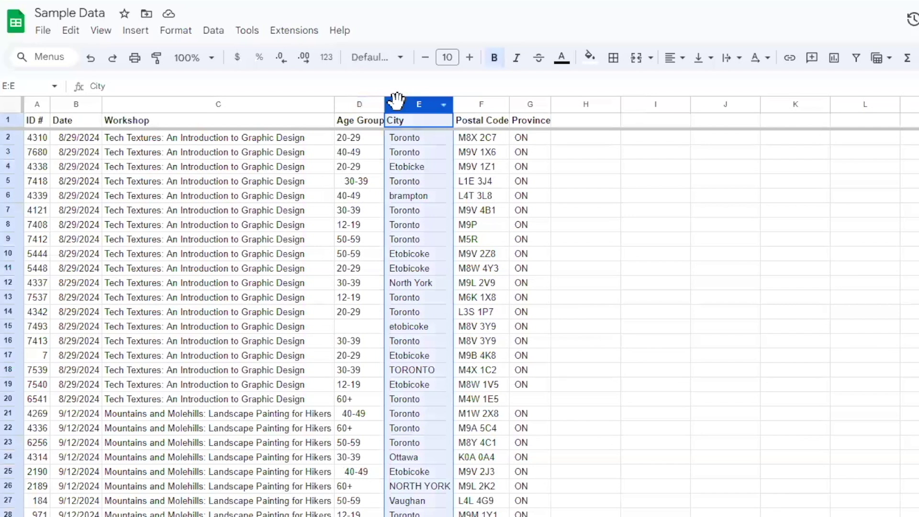
{"action": "right_click", "coordinate": [395, 102]}
{"action": "left_click", "coordinate": [493, 221]}
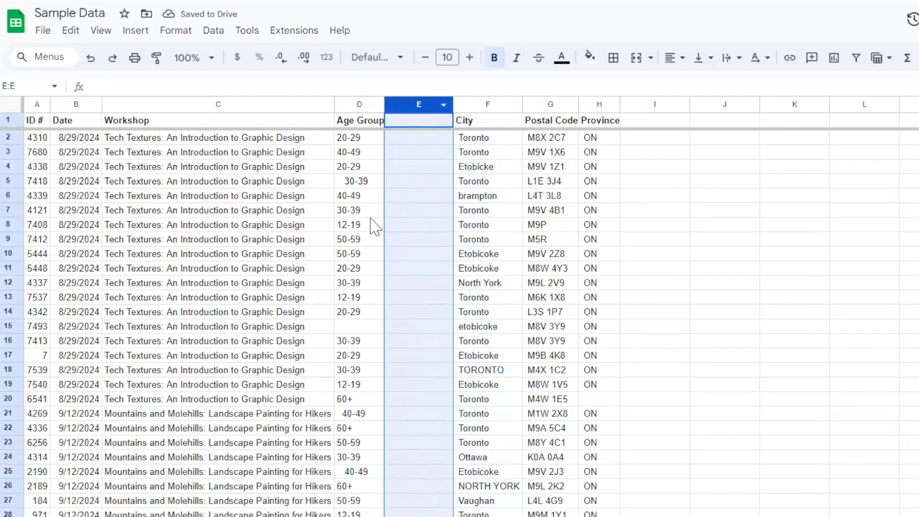
Enter =TRIM(D2) in E2, autofill the formula down column E, and compare the trimmed result with the original in row 21
{"action": "double_click", "coordinate": [407, 138]}
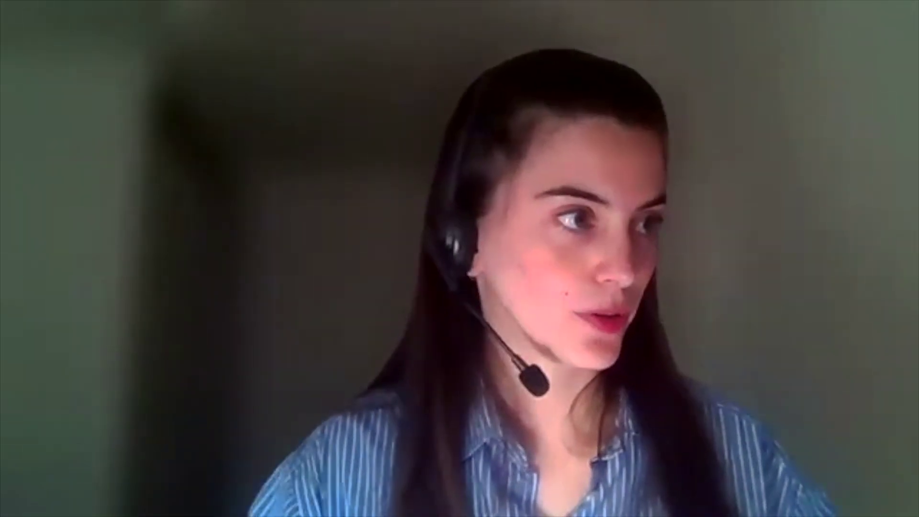
{"action": "type", "text": "="}
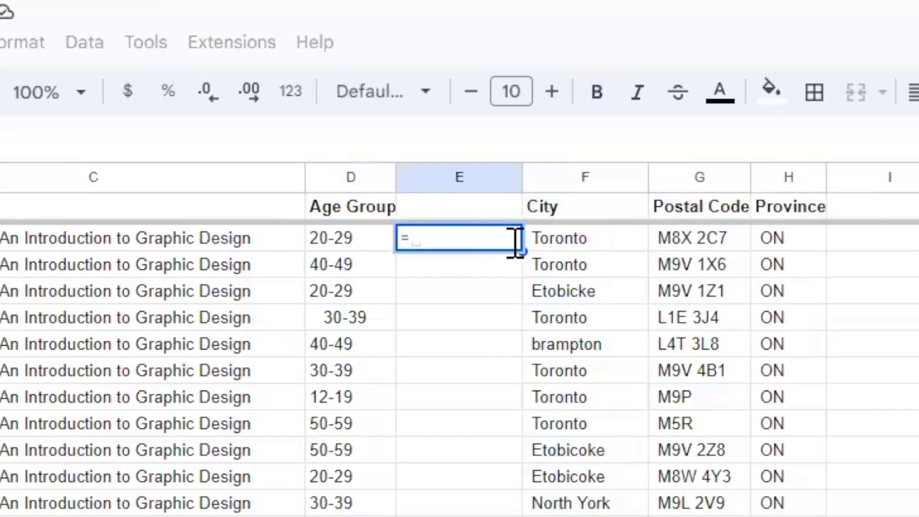
{"action": "type", "text": "t"}
{"action": "key", "text": "BackSpace"}
{"action": "type", "text": "TRIM("}
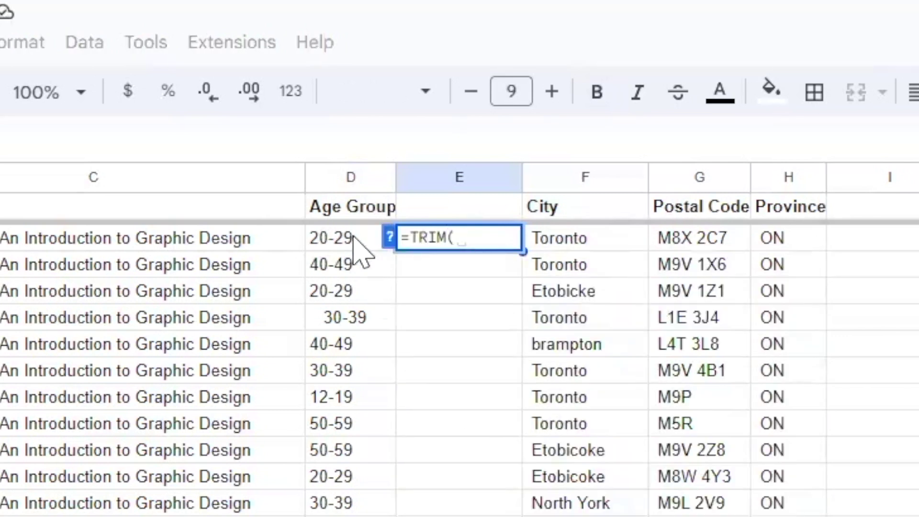
{"action": "left_click", "coordinate": [355, 238]}
{"action": "key", "text": "Return"}
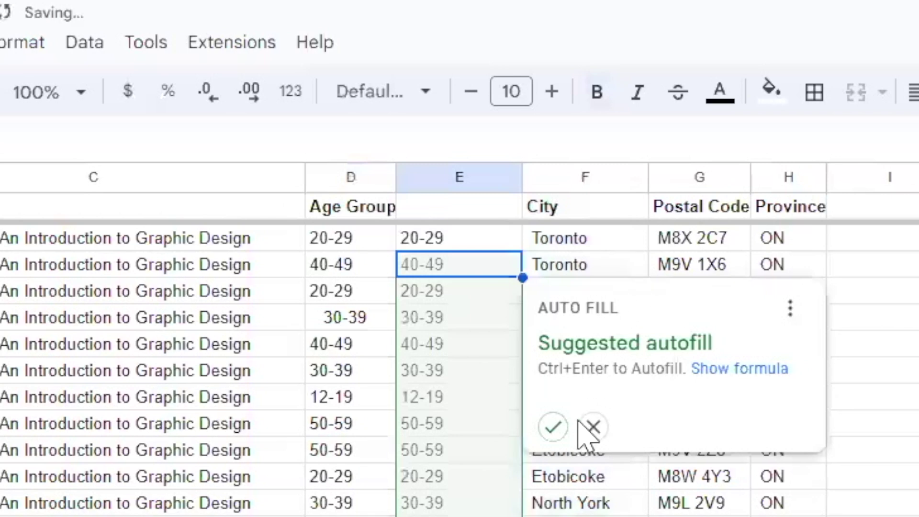
{"action": "left_click", "coordinate": [552, 425]}
{"action": "scroll", "coordinate": [531, 366], "scroll_direction": "down", "scroll_amount": 5}
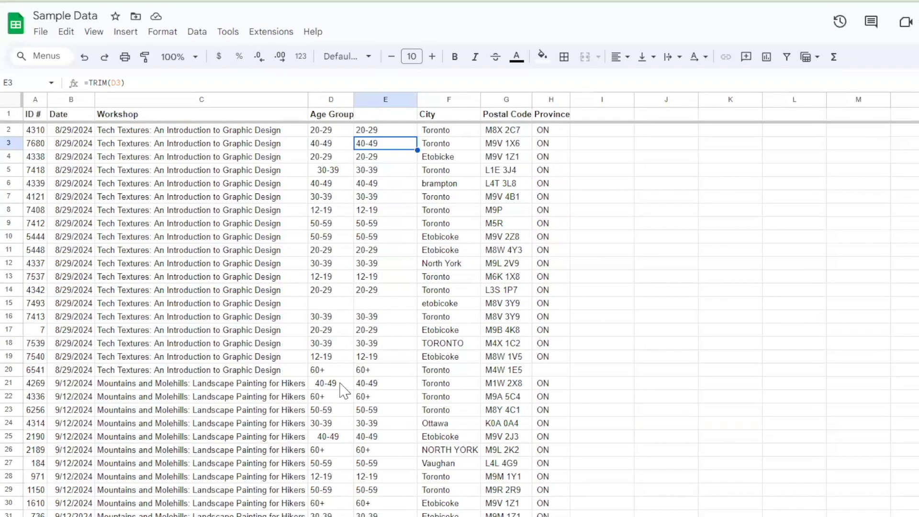
{"action": "left_click_drag", "start_coordinate": [344, 387], "coordinate": [378, 384]}
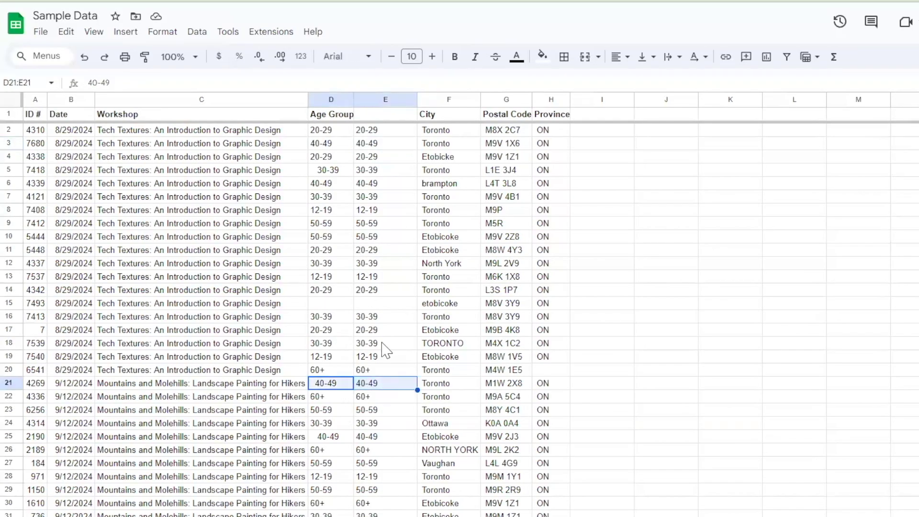
Copy the trimmed results in E2:E81 and paste them as values only over the Age Group column from D2
{"action": "left_click", "coordinate": [382, 132]}
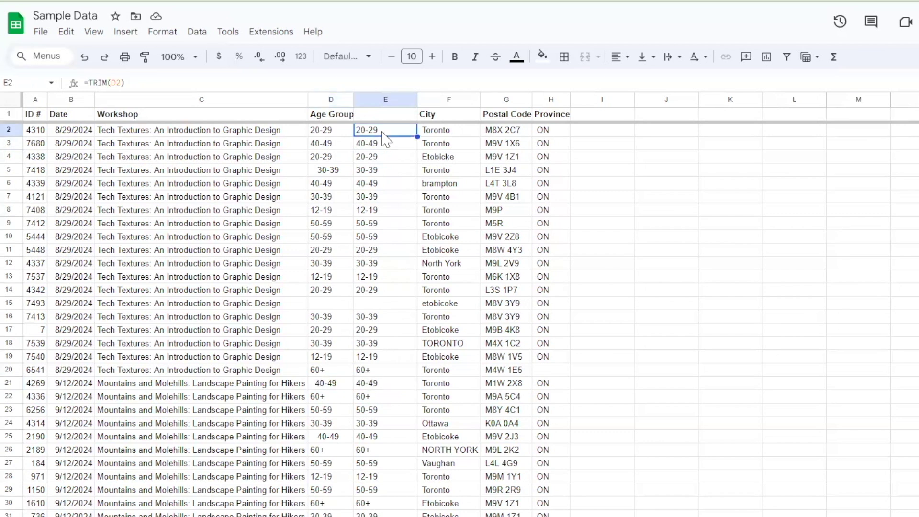
{"action": "key", "text": "ctrl+shift+Down"}
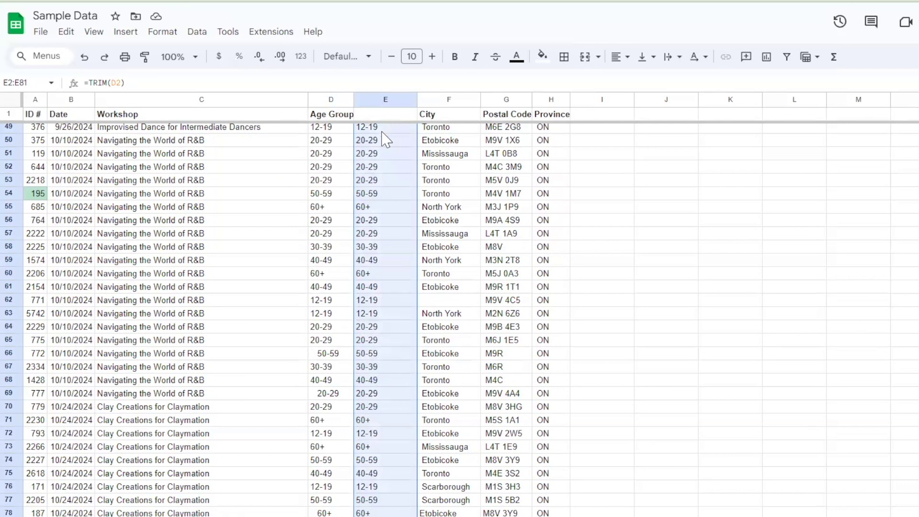
{"action": "key", "text": "ctrl+c"}
{"action": "scroll", "coordinate": [442, 220], "scroll_direction": "up", "scroll_amount": 15}
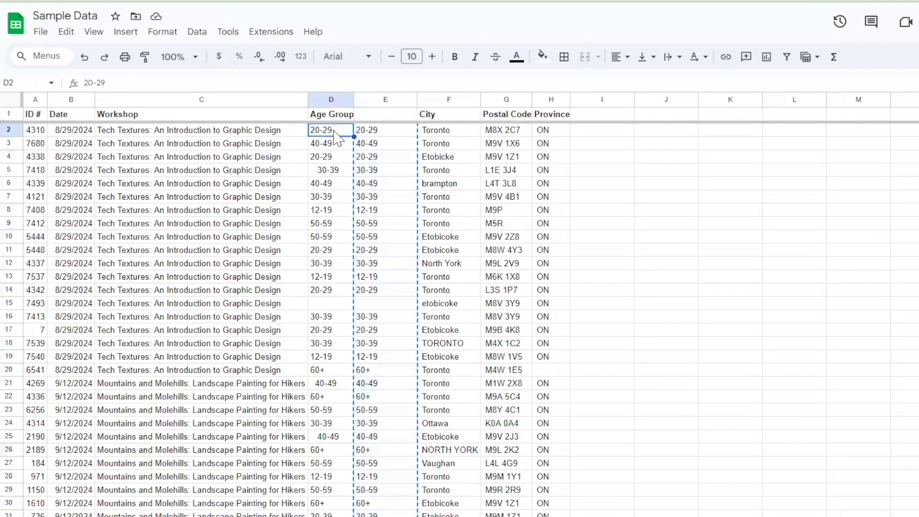
{"action": "key", "text": "ctrl+shift+v"}
Delete the helper column E that holds the TRIM formulas
{"action": "left_click", "coordinate": [370, 99]}
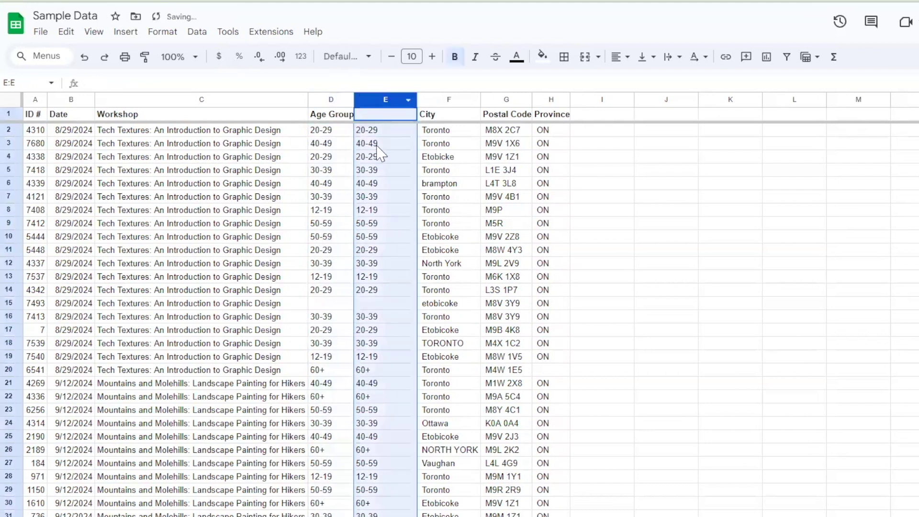
{"action": "right_click", "coordinate": [381, 150]}
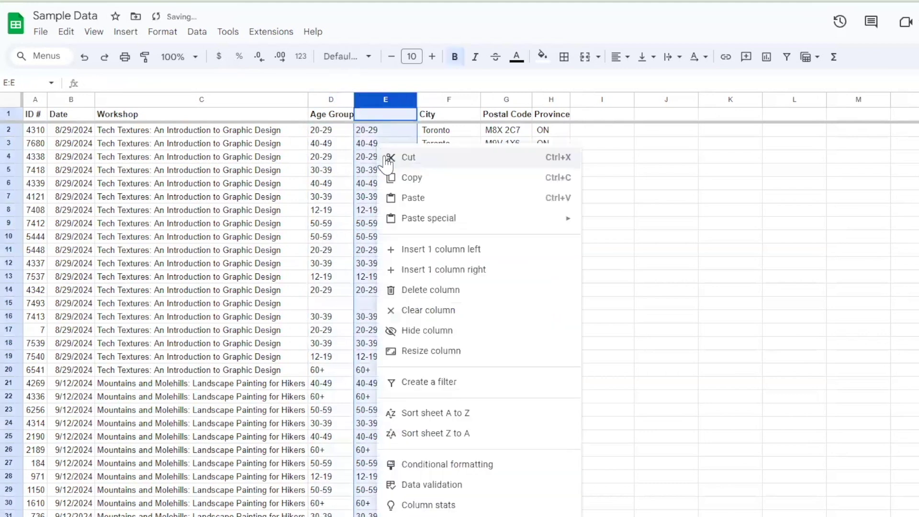
{"action": "left_click", "coordinate": [486, 292]}
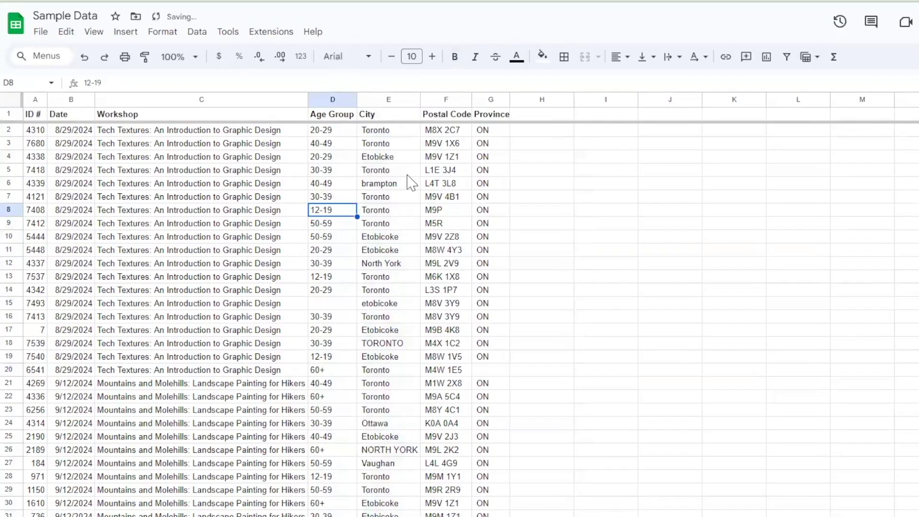
Examine the capitalization of the City entries, including E18, E26, E6 and E15
{"action": "left_click", "coordinate": [402, 170]}
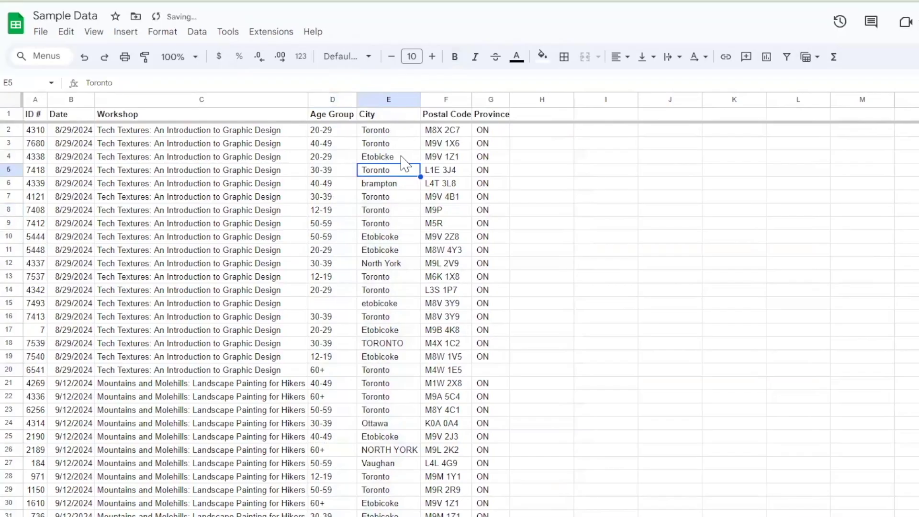
{"action": "left_click", "coordinate": [415, 343]}
{"action": "left_click", "coordinate": [408, 452]}
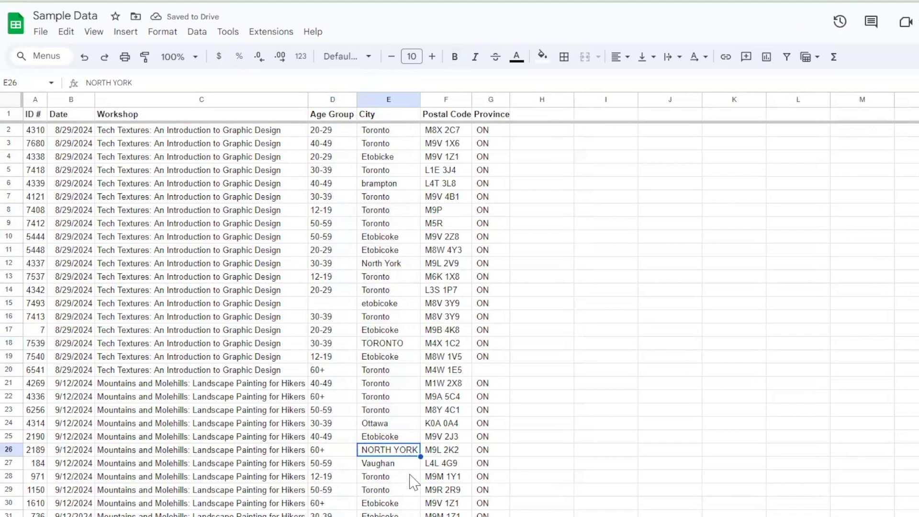
{"action": "left_click", "coordinate": [383, 346]}
{"action": "left_click", "coordinate": [413, 453]}
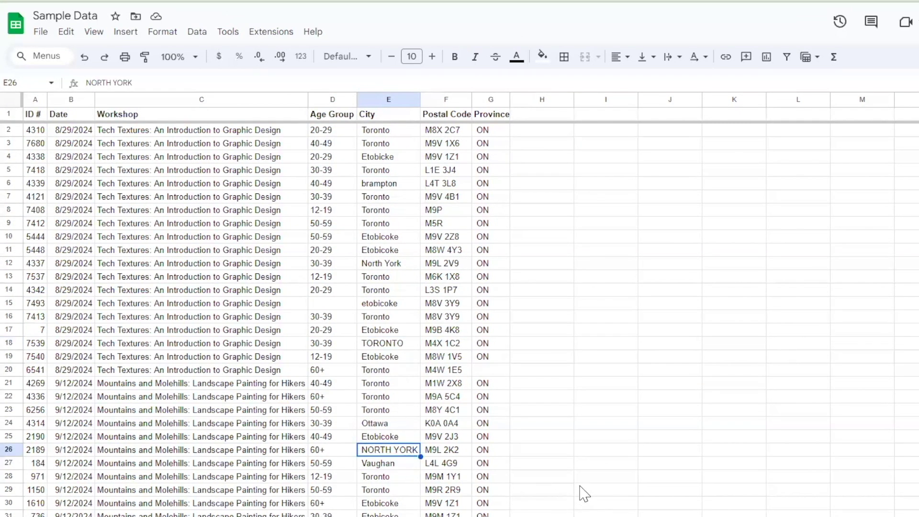
{"action": "left_click", "coordinate": [407, 185]}
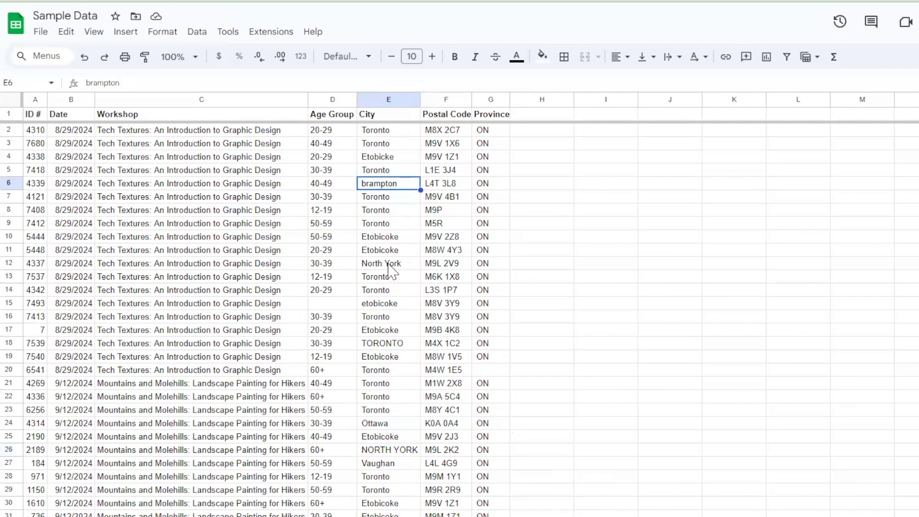
{"action": "left_click", "coordinate": [402, 306]}
Insert an empty column between City and Postal Code and fill it with =PROPER(E2) from F2 down
{"action": "left_click", "coordinate": [431, 98]}
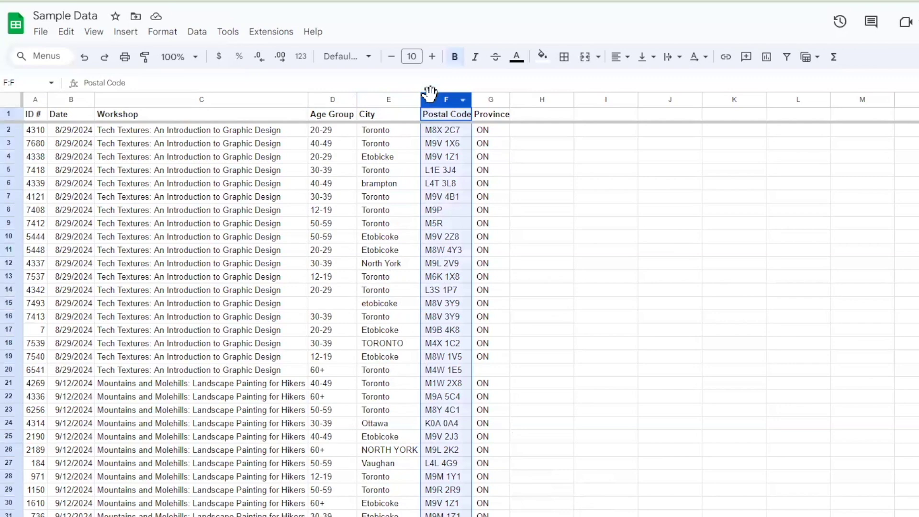
{"action": "right_click", "coordinate": [430, 94]}
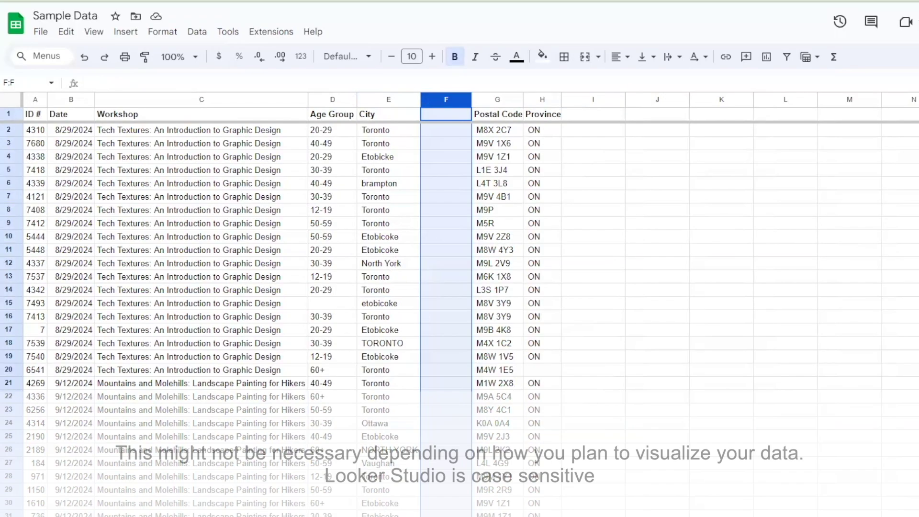
{"action": "left_click", "coordinate": [437, 132]}
{"action": "type", "text": "="}
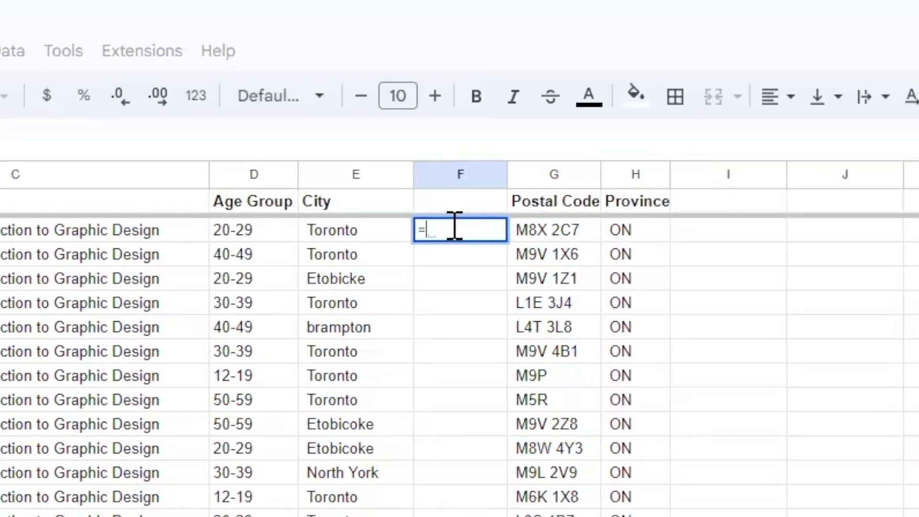
{"action": "type", "text": "PROPER("}
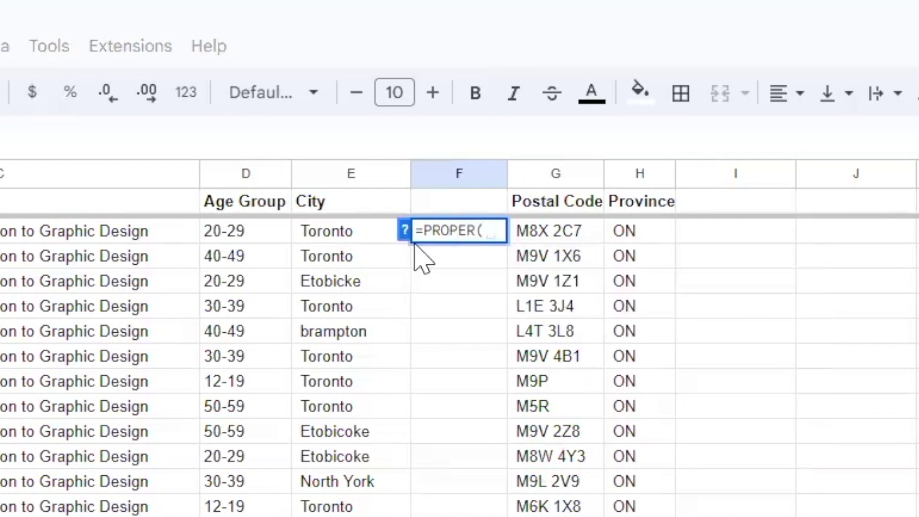
{"action": "left_click", "coordinate": [381, 233]}
{"action": "type", "text": ")"}
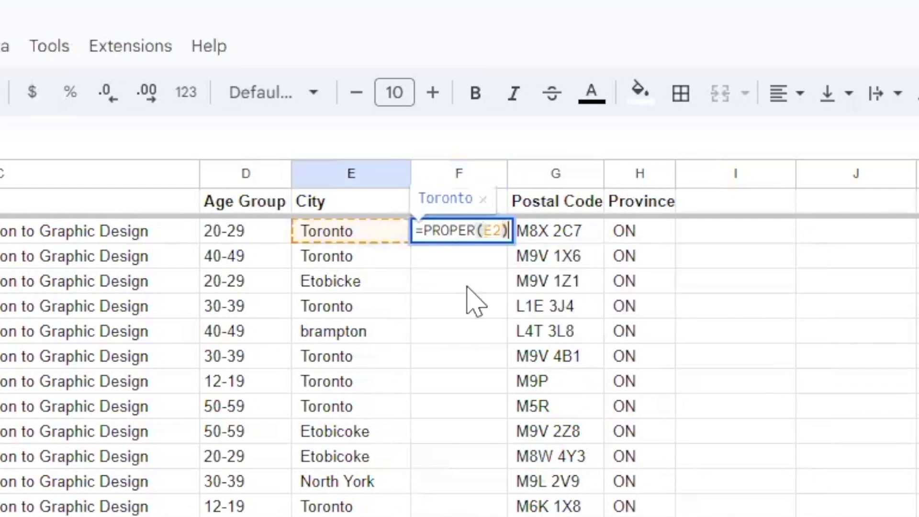
{"action": "key", "text": "Return"}
{"action": "left_click", "coordinate": [536, 408]}
Paste the results of F2:F81 as values only over the City column from E2, and delete the helper column F
{"action": "key", "text": "Up"}
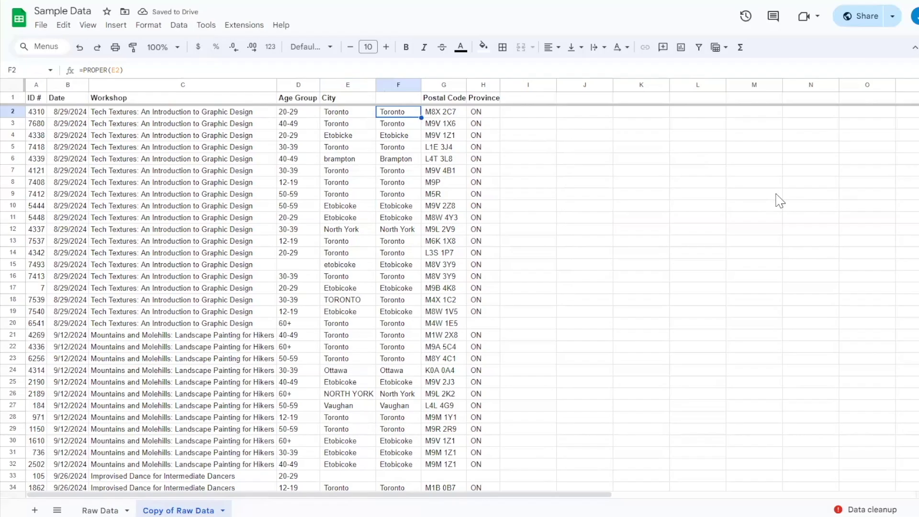
{"action": "key", "text": "ctrl+shift+Down"}
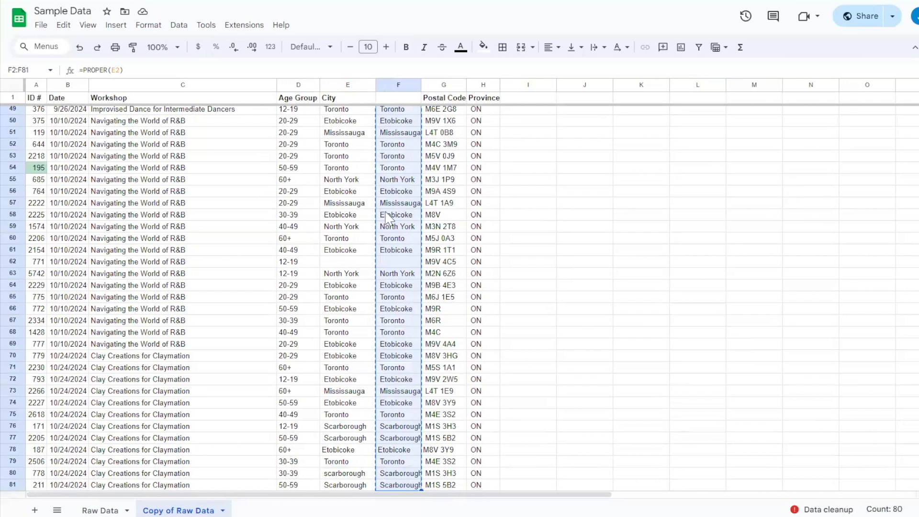
{"action": "scroll", "coordinate": [373, 191], "scroll_direction": "up", "scroll_amount": 15}
{"action": "left_click", "coordinate": [370, 111]}
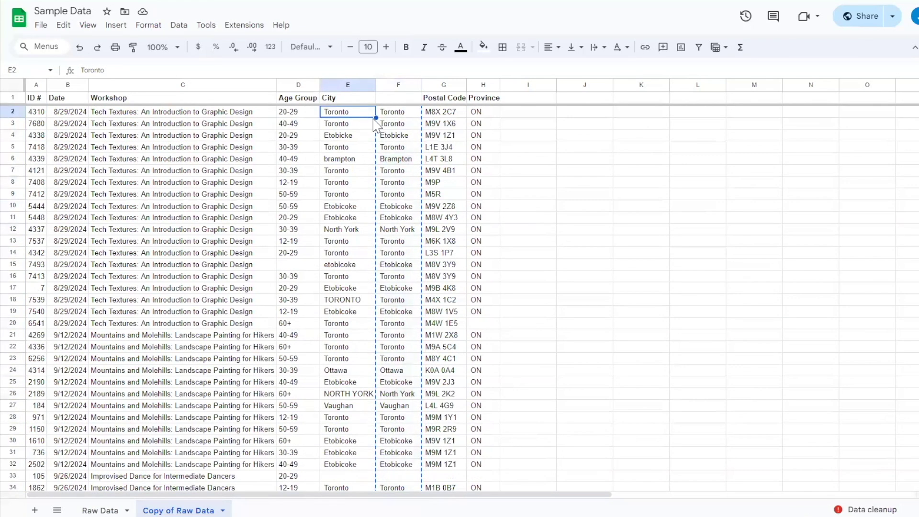
{"action": "key", "text": "ctrl+shift+v"}
{"action": "right_click", "coordinate": [385, 83]}
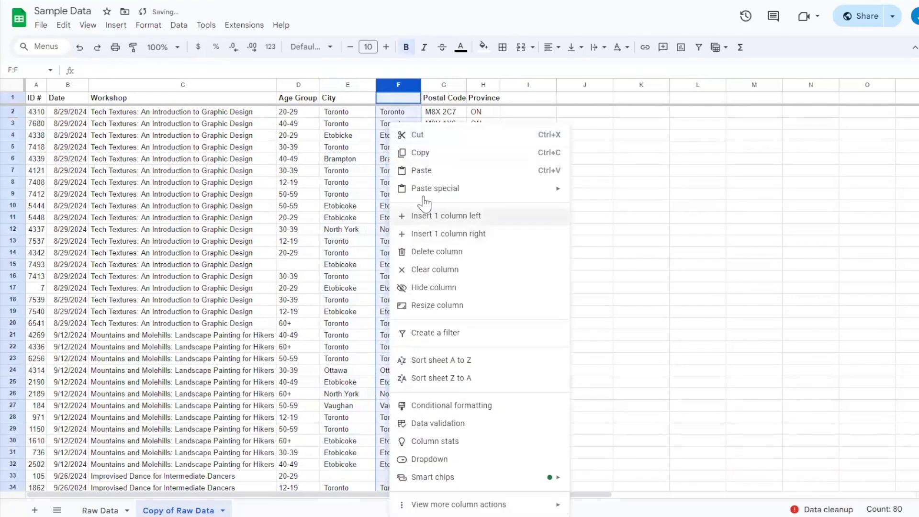
{"action": "left_click", "coordinate": [481, 252]}
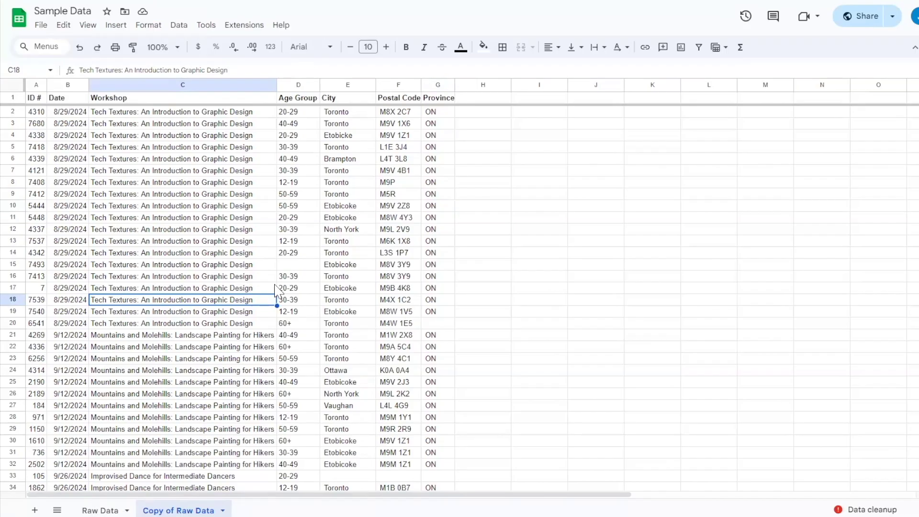
Add a filter to all columns of the data range A1:G81
{"action": "key", "text": "ctrl+a"}
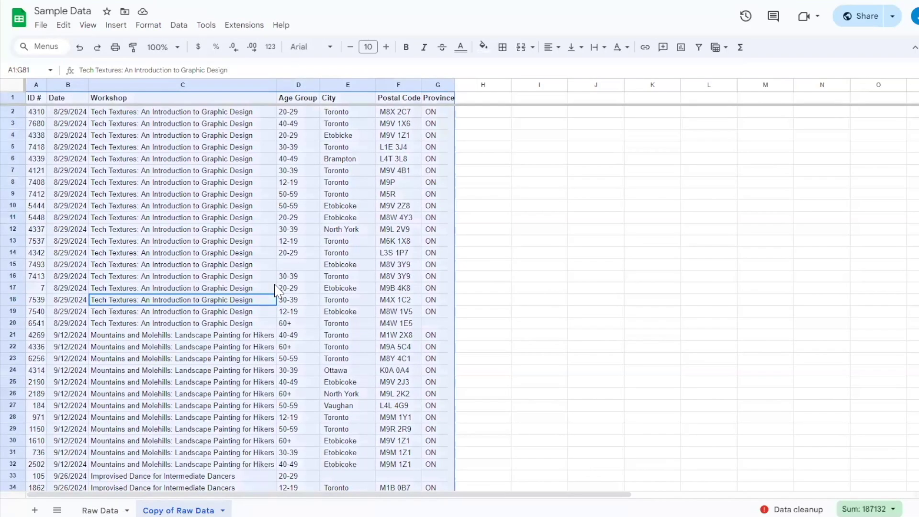
{"action": "left_click", "coordinate": [700, 48]}
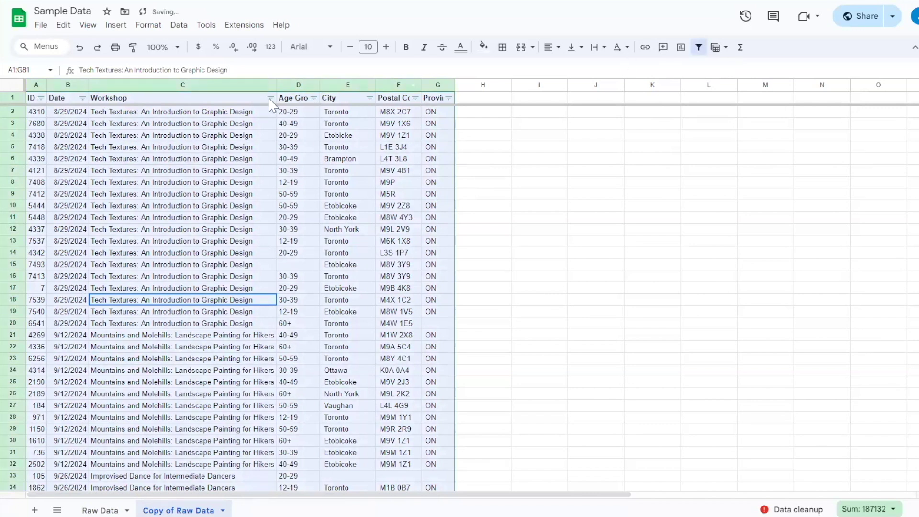
{"action": "left_click", "coordinate": [71, 135]}
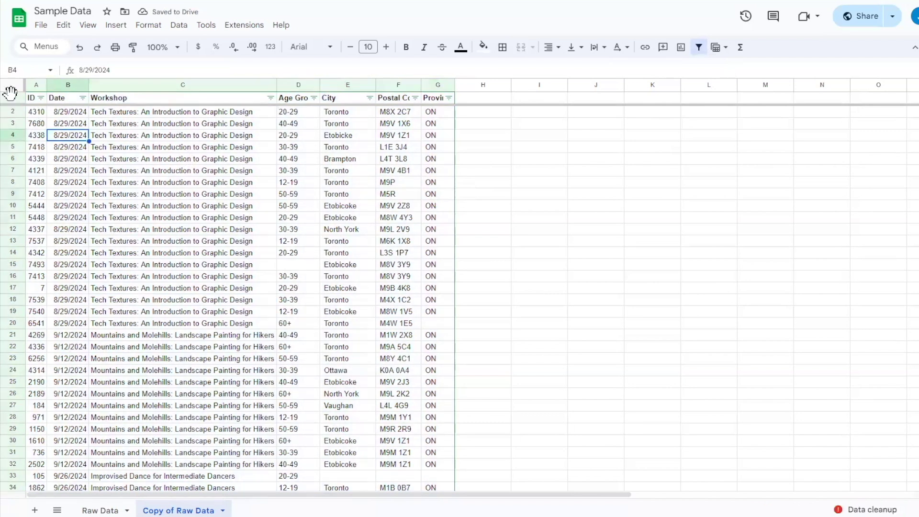
{"action": "left_click", "coordinate": [12, 98]}
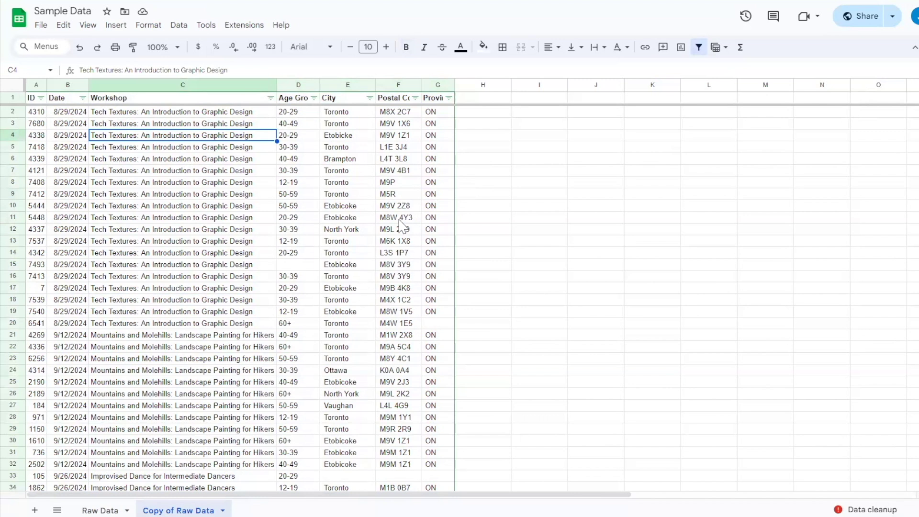
Review the City filter values and filter the column to show only Etobicke, M5R and Tronto
{"action": "left_click", "coordinate": [370, 98]}
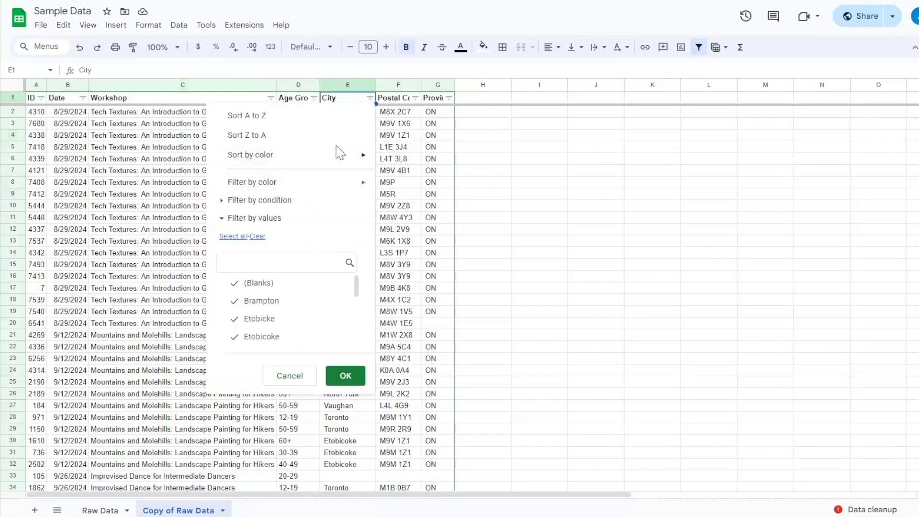
{"action": "scroll", "coordinate": [287, 314], "scroll_direction": "down", "scroll_amount": 5}
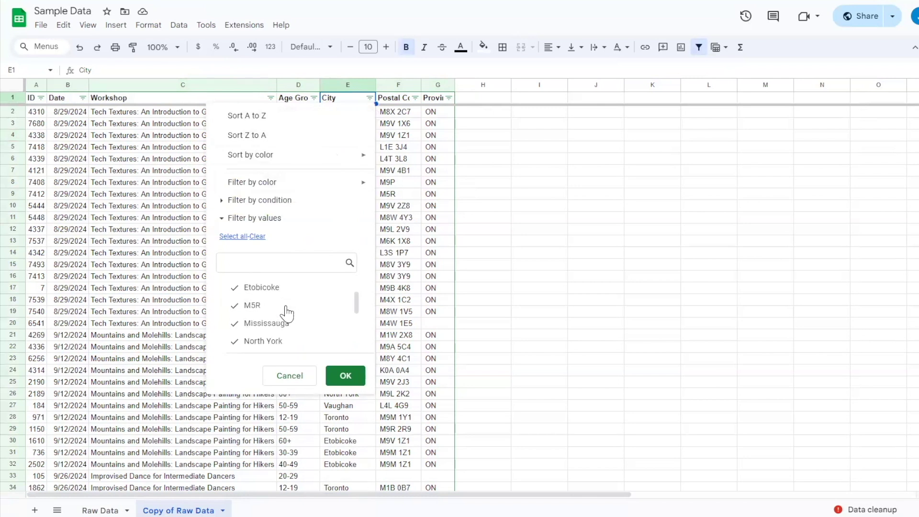
{"action": "scroll", "coordinate": [288, 314], "scroll_direction": "down", "scroll_amount": 2}
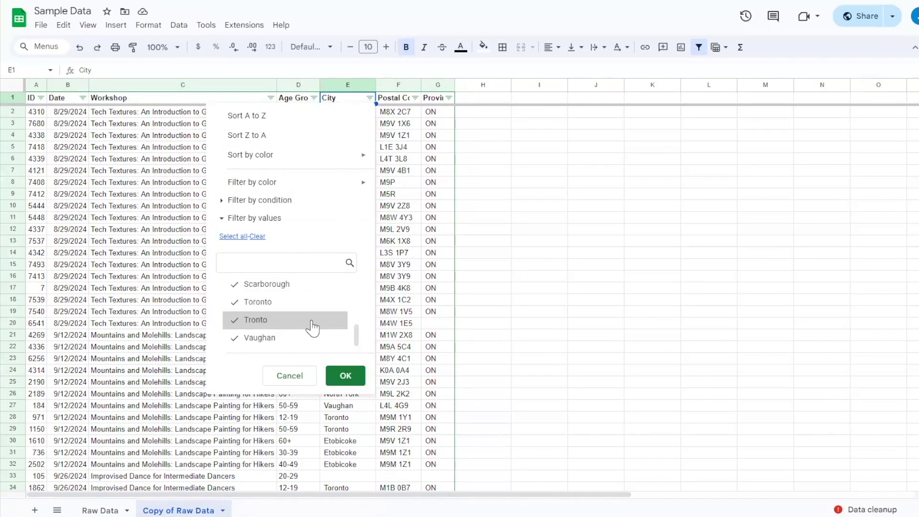
{"action": "scroll", "coordinate": [312, 327], "scroll_direction": "up", "scroll_amount": 7}
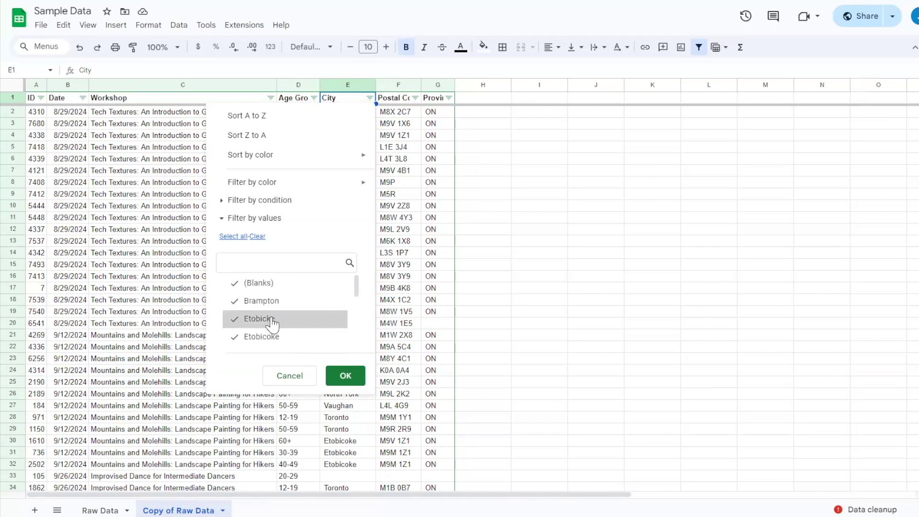
{"action": "left_click", "coordinate": [257, 236]}
{"action": "scroll", "coordinate": [287, 330], "scroll_direction": "down", "scroll_amount": 2}
{"action": "scroll", "coordinate": [288, 336], "scroll_direction": "down", "scroll_amount": 3}
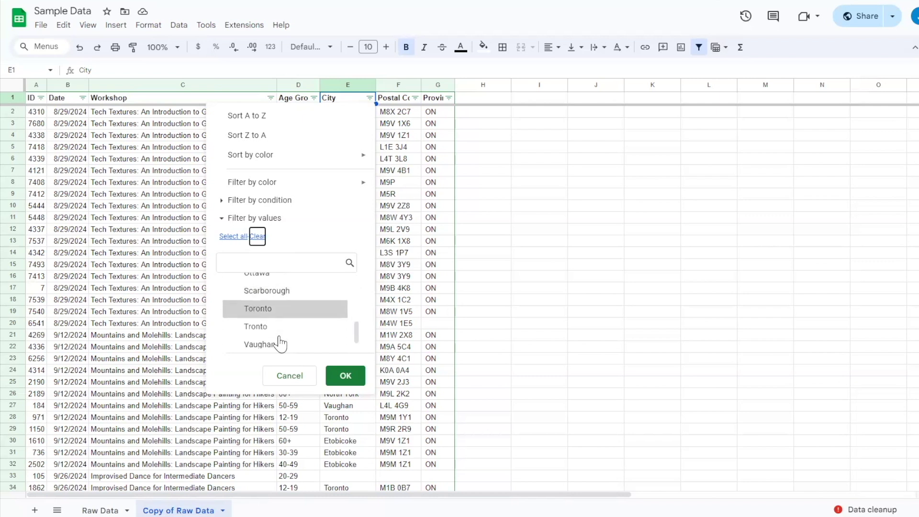
{"action": "scroll", "coordinate": [290, 335], "scroll_direction": "up", "scroll_amount": 3}
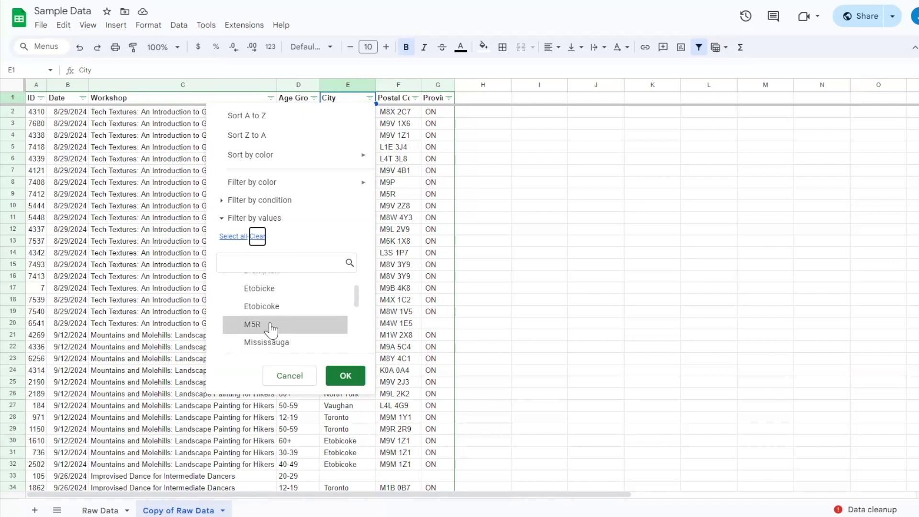
{"action": "scroll", "coordinate": [293, 330], "scroll_direction": "up", "scroll_amount": 2}
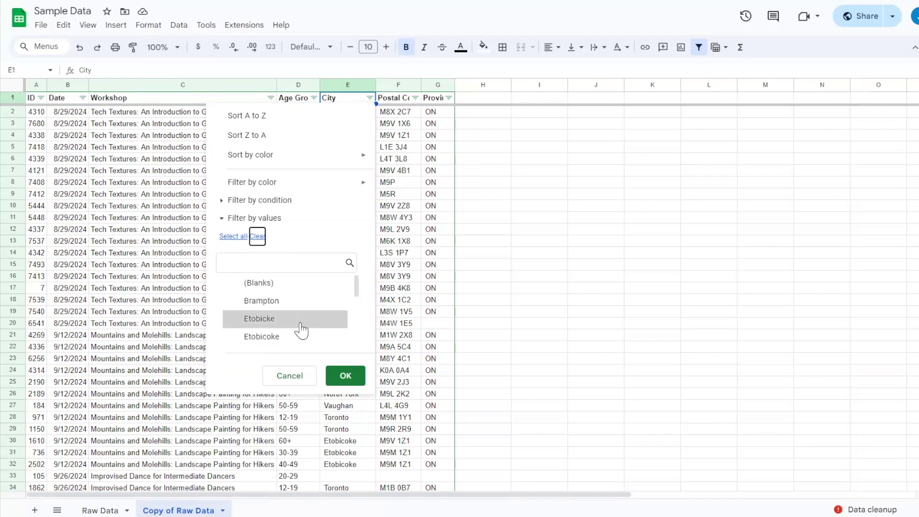
{"action": "left_click", "coordinate": [295, 319]}
{"action": "scroll", "coordinate": [295, 321], "scroll_direction": "down", "scroll_amount": 3}
{"action": "scroll", "coordinate": [288, 309], "scroll_direction": "down", "scroll_amount": 3}
{"action": "scroll", "coordinate": [287, 331], "scroll_direction": "down", "scroll_amount": 2}
{"action": "left_click", "coordinate": [302, 321]}
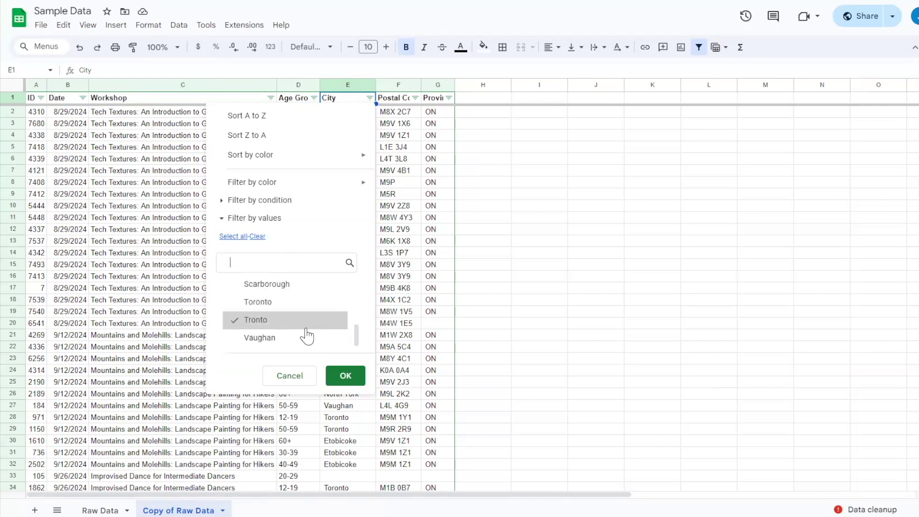
{"action": "left_click", "coordinate": [345, 376]}
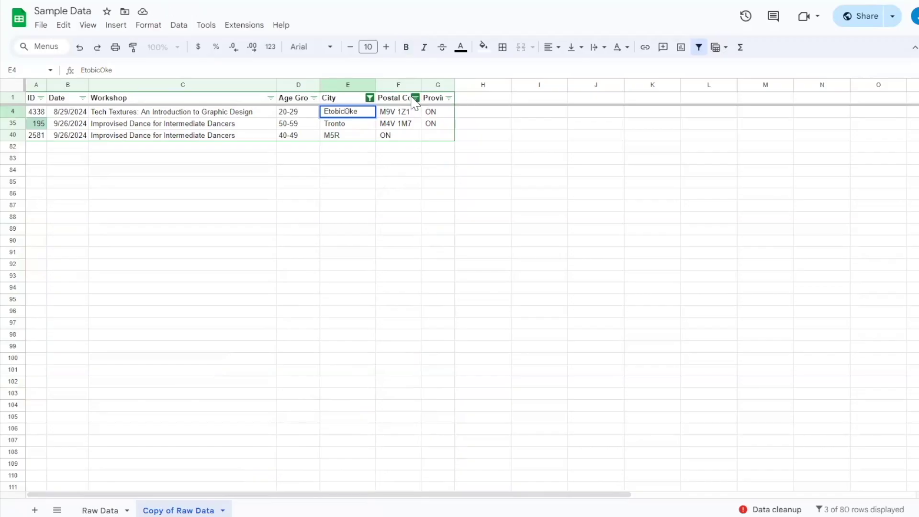
Correct the misspelled City entries to Etobicoke in E4 and Toronto in E35
{"action": "triple_click", "coordinate": [330, 123]}
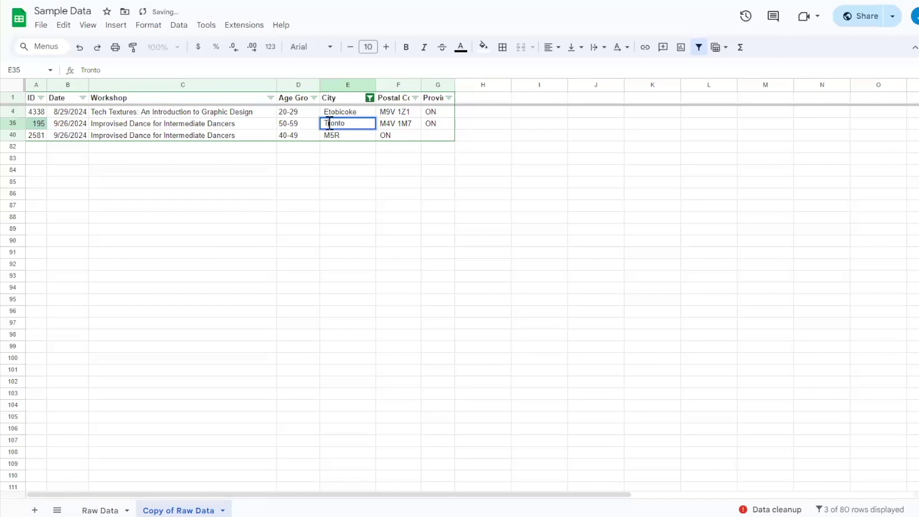
{"action": "left_click", "coordinate": [356, 137]}
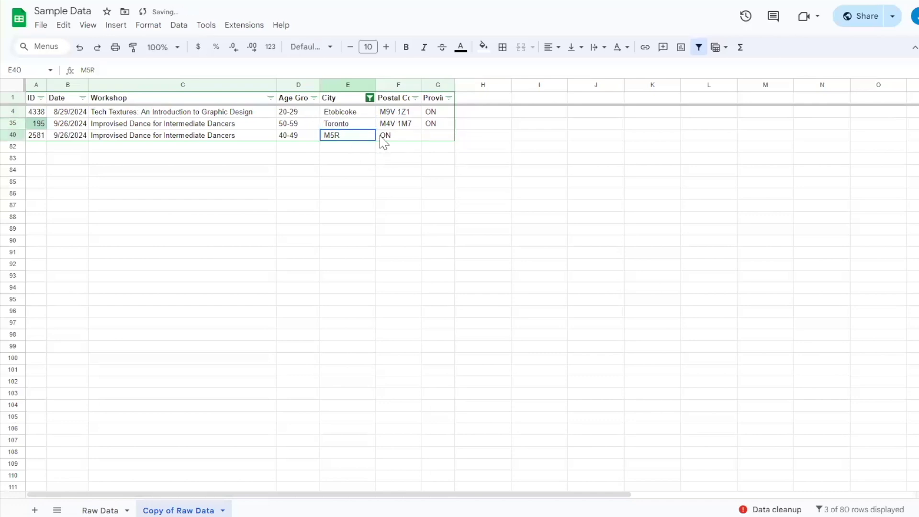
Copy M5R and ON in row 40 into the Postal Code and Province cells, and clear the City cell E40
{"action": "left_click", "coordinate": [390, 139], "text": "shift"}
{"action": "key", "text": "ctrl+c"}
{"action": "left_click", "coordinate": [401, 144]}
{"action": "key", "text": "ctrl+v"}
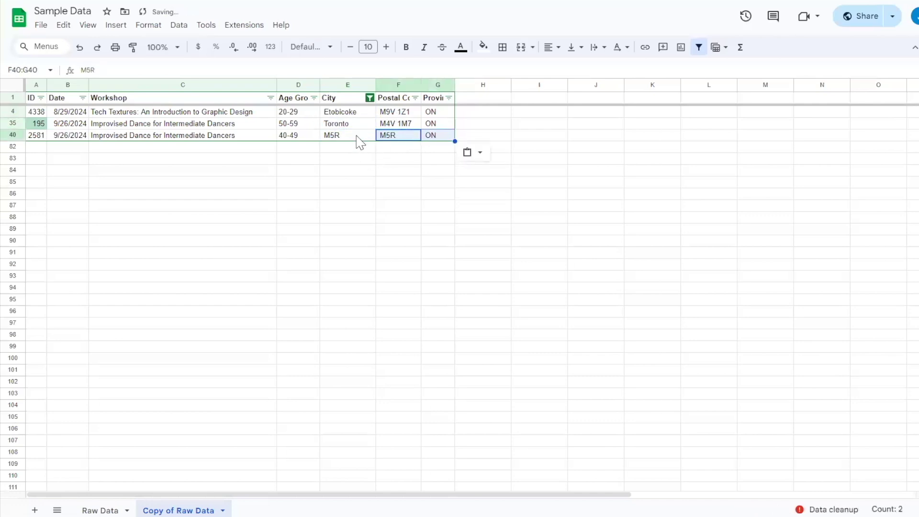
{"action": "left_click", "coordinate": [359, 139]}
{"action": "left_click", "coordinate": [418, 147]}
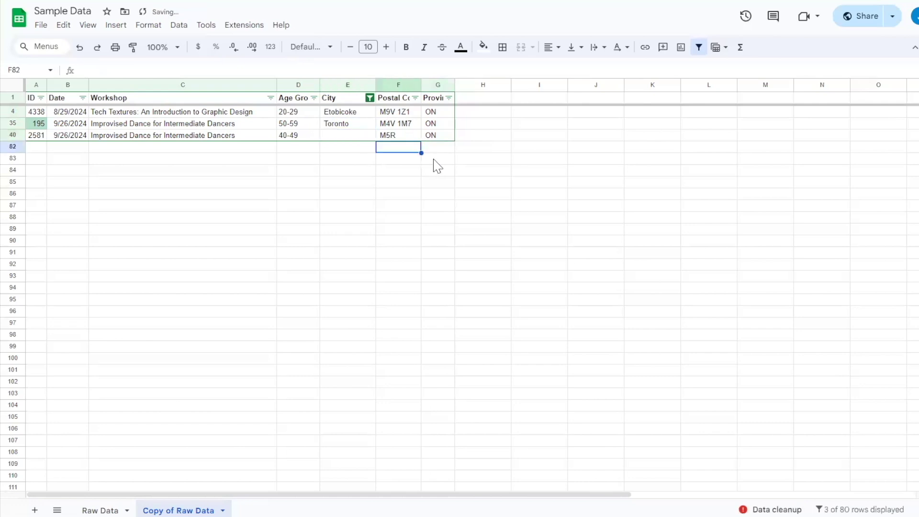
Reset the City filter to all values, and filter the column to show only blank entries
{"action": "left_click", "coordinate": [370, 98]}
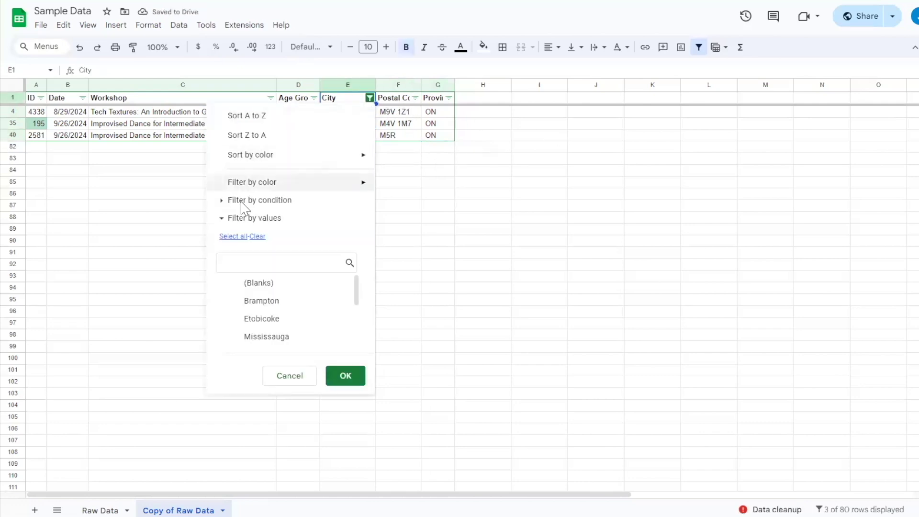
{"action": "left_click", "coordinate": [237, 239]}
{"action": "left_click", "coordinate": [348, 378]}
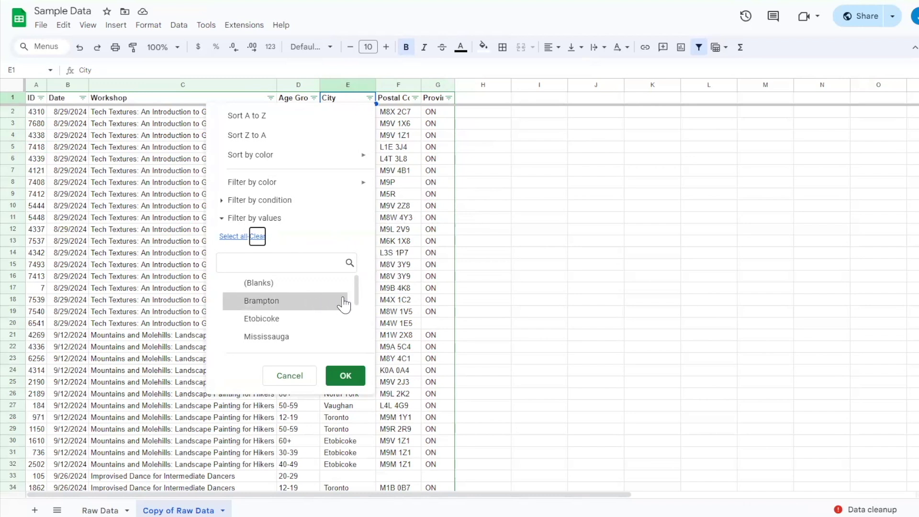
{"action": "left_click", "coordinate": [277, 284]}
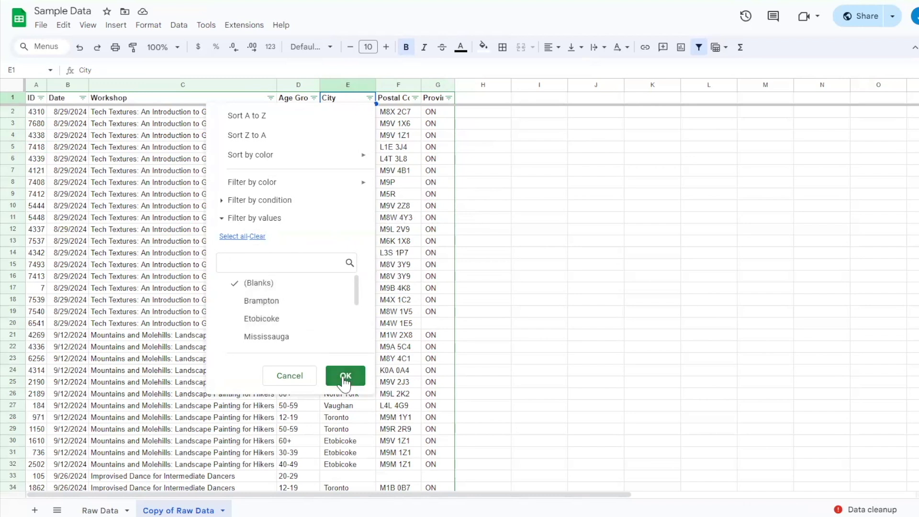
{"action": "left_click", "coordinate": [345, 375]}
Enter Unknown in City cell E33 and fill it down the remaining filtered rows to E62
{"action": "double_click", "coordinate": [345, 113]}
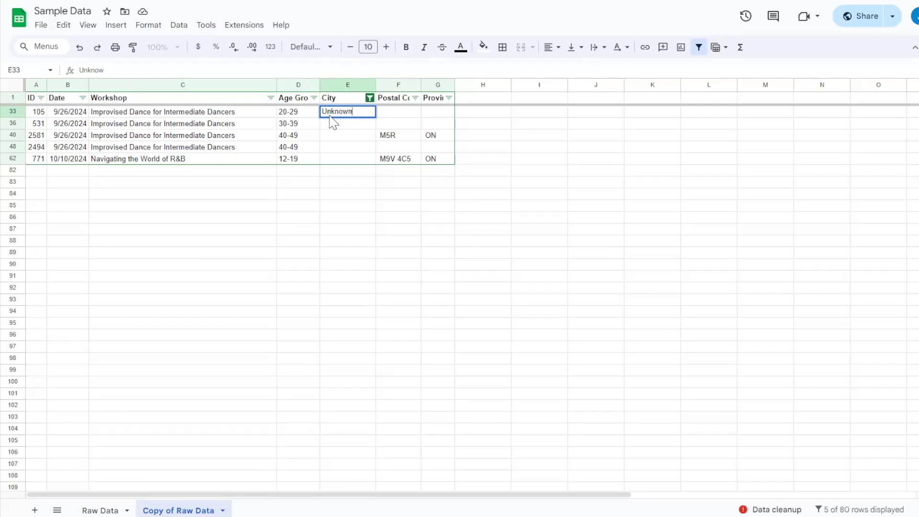
{"action": "key", "text": "Return"}
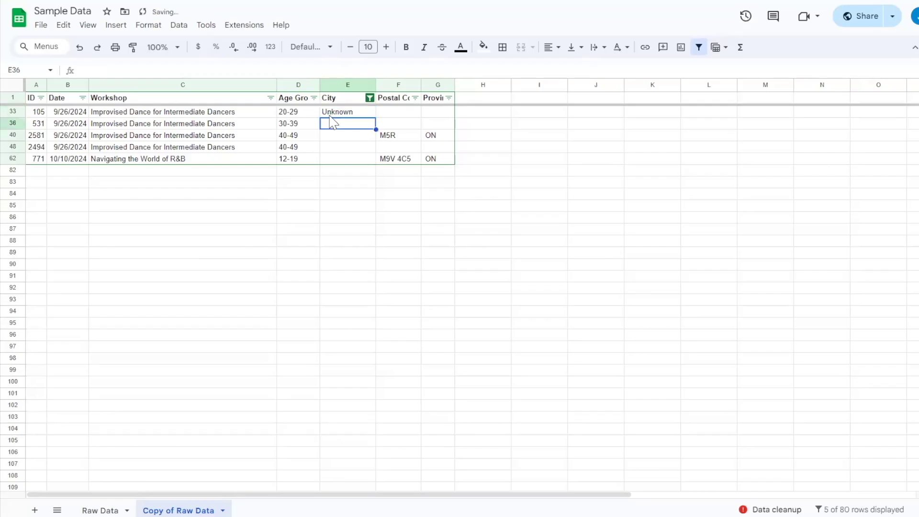
{"action": "key", "text": "Up"}
{"action": "left_click_drag", "start_coordinate": [376, 116], "coordinate": [373, 160]}
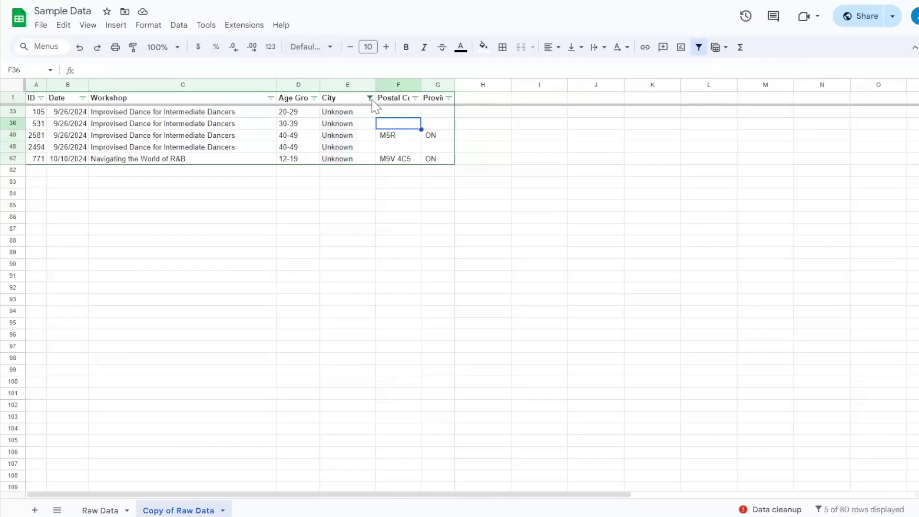
Select all values in the City filter to show every row again
{"action": "left_click", "coordinate": [372, 99]}
{"action": "left_click", "coordinate": [233, 236]}
{"action": "left_click", "coordinate": [361, 383]}
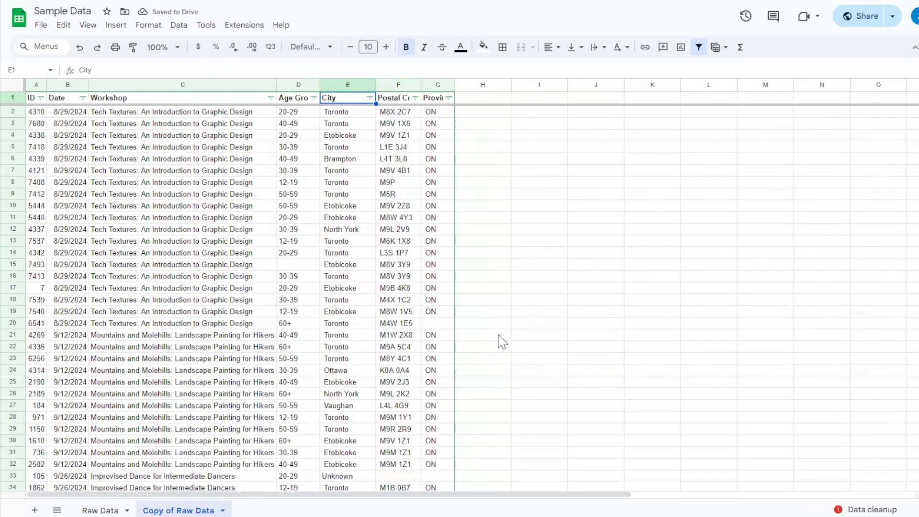
Fill the blank Province cell G20 with ON from G19
{"action": "left_click", "coordinate": [438, 324]}
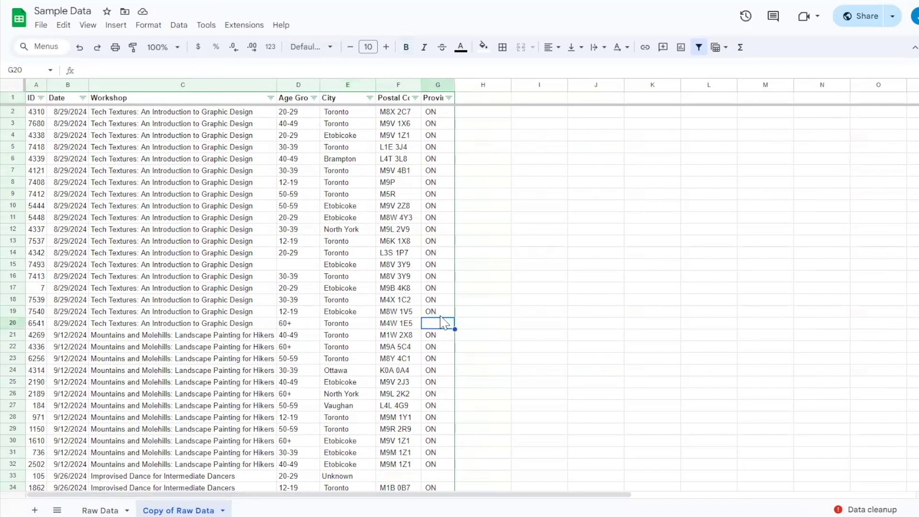
{"action": "left_click", "coordinate": [450, 314]}
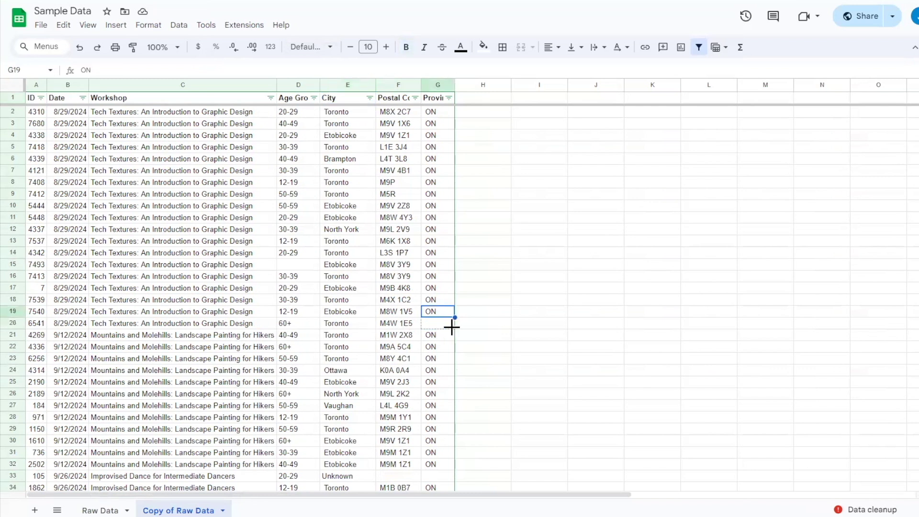
{"action": "left_click_drag", "start_coordinate": [451, 327], "coordinate": [451, 327]}
{"action": "scroll", "coordinate": [430, 399], "scroll_direction": "down", "scroll_amount": 4}
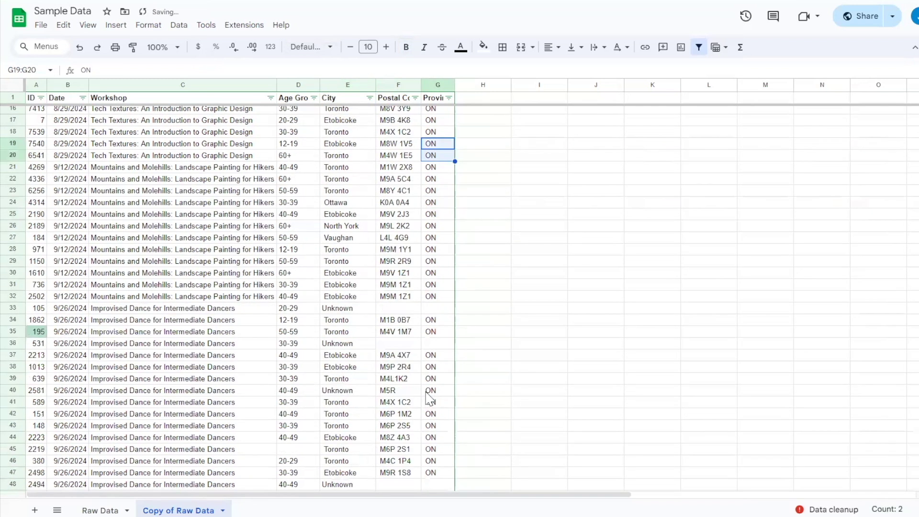